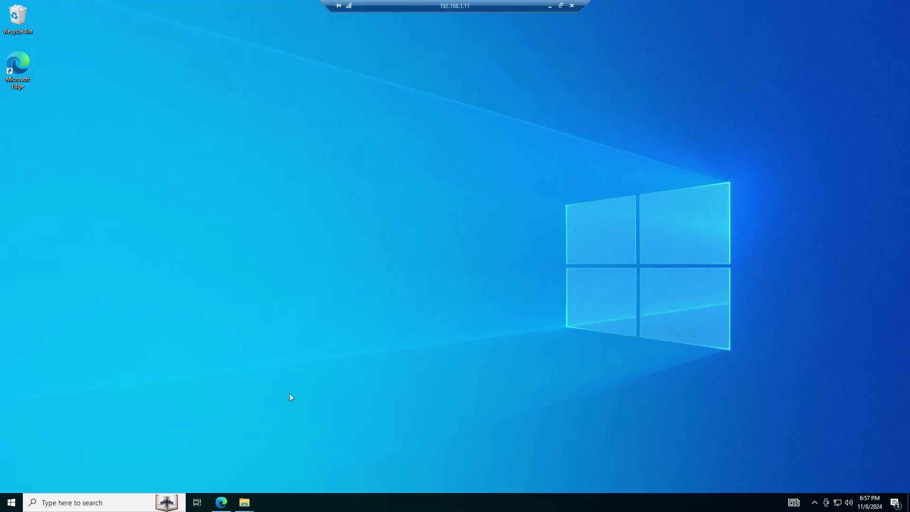
# Step: Check the VirtualBox installer and Ubuntu 24.04.1 disc image in Downloads, then return to Edge
pyautogui.moveTo(245, 508)
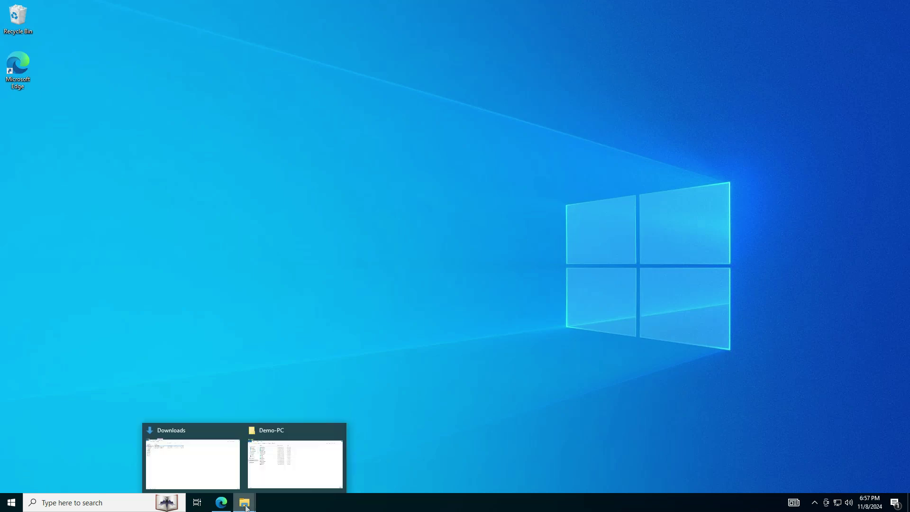
pyautogui.click(186, 462)
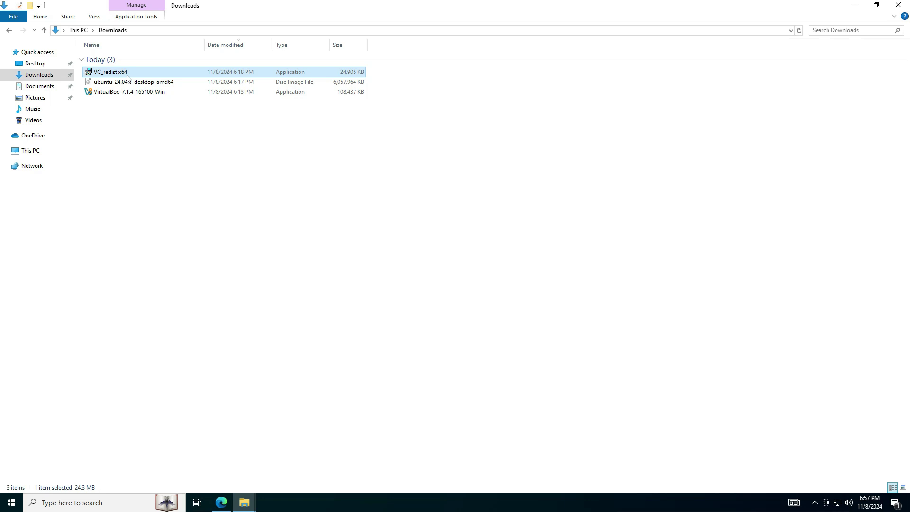
pyautogui.click(122, 94)
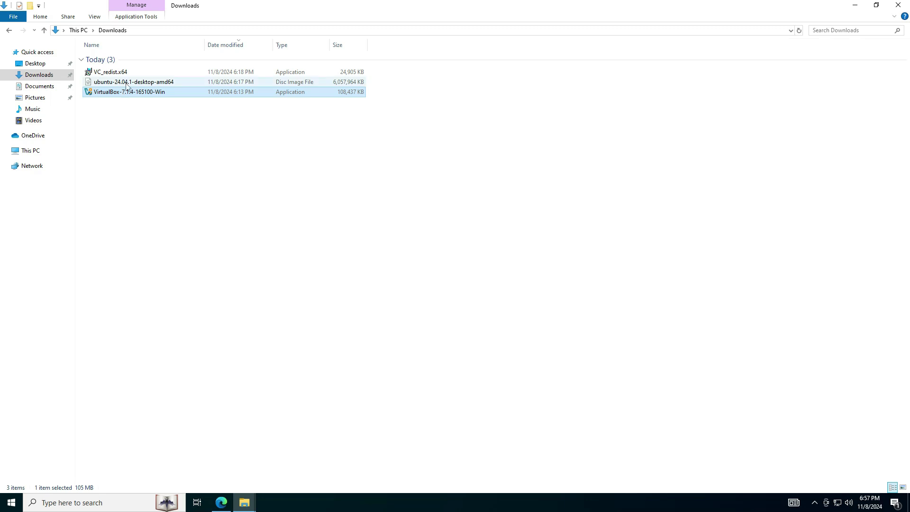
pyautogui.click(127, 84)
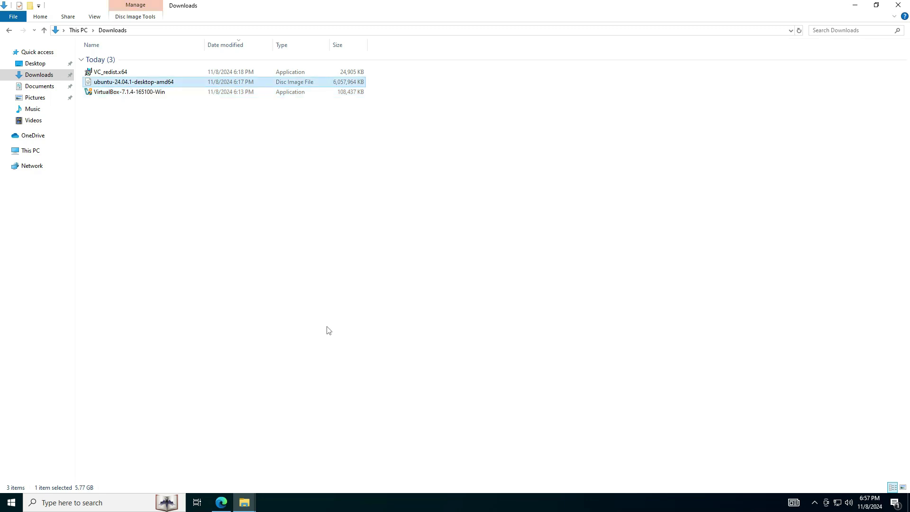
pyautogui.click(221, 502)
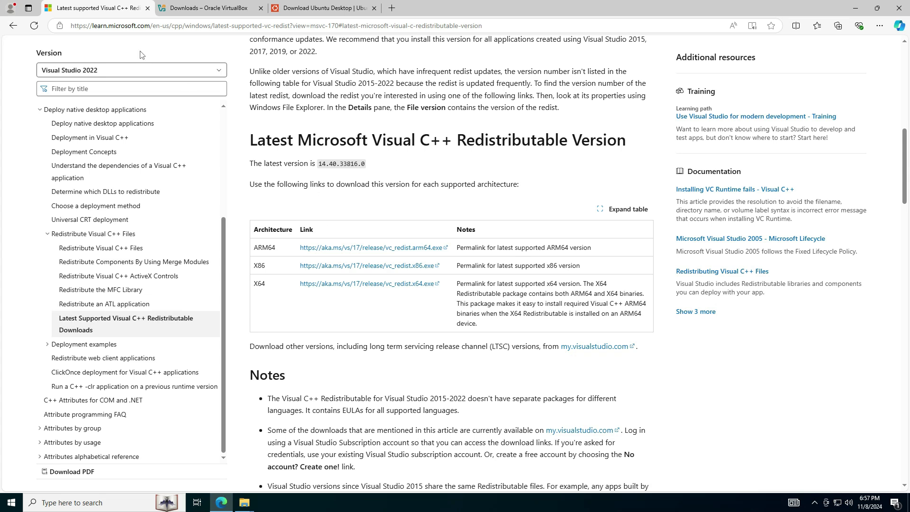
# Step: Point out the redistributable page's address and its Latest Microsoft Visual C++ Redistributable Version heading
pyautogui.click(275, 25)
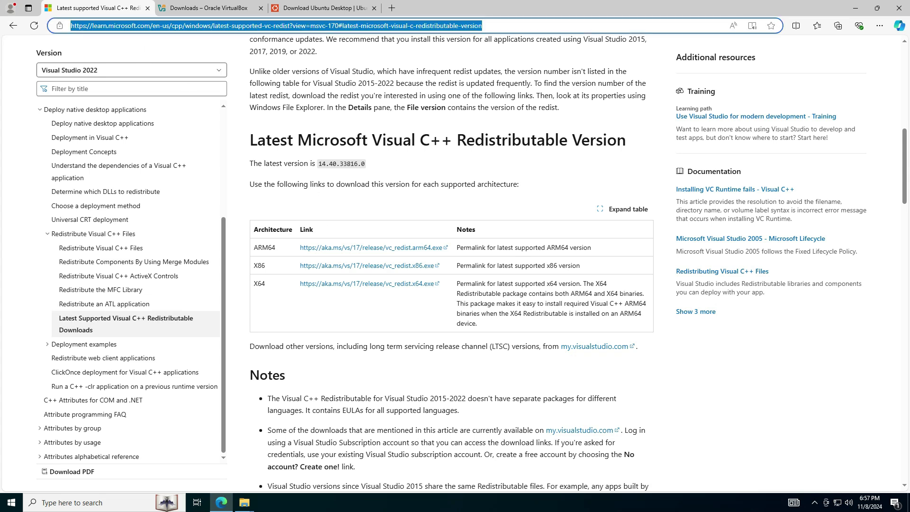
pyautogui.click(287, 76)
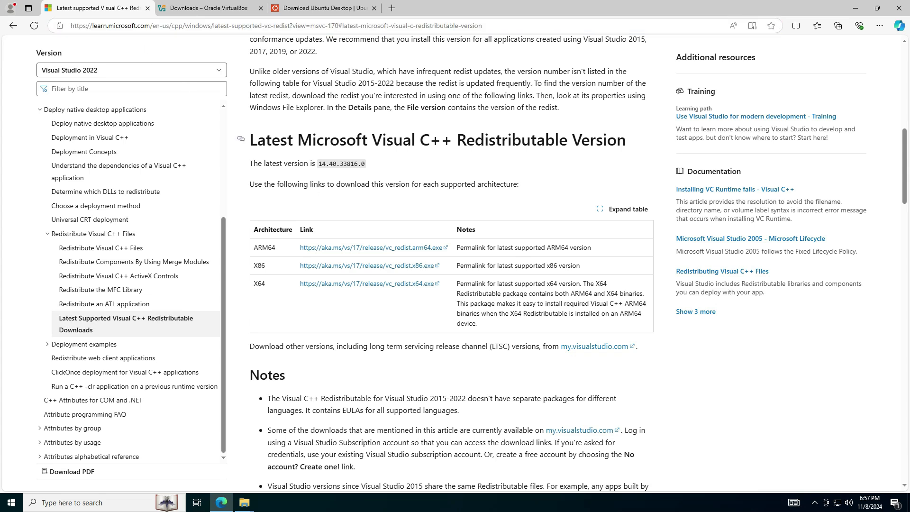
pyautogui.moveTo(371, 139); pyautogui.dragTo(626, 139)
pyautogui.click(616, 151)
# Step: Highlight the ARM64 and X64 download links, then go to the VirtualBox downloads page
pyautogui.moveTo(287, 251); pyautogui.dragTo(456, 250)
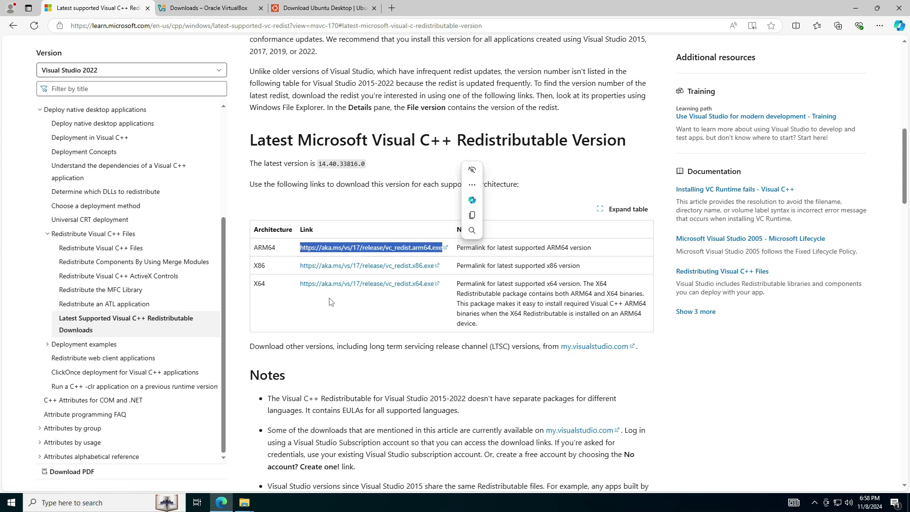
pyautogui.click(315, 309)
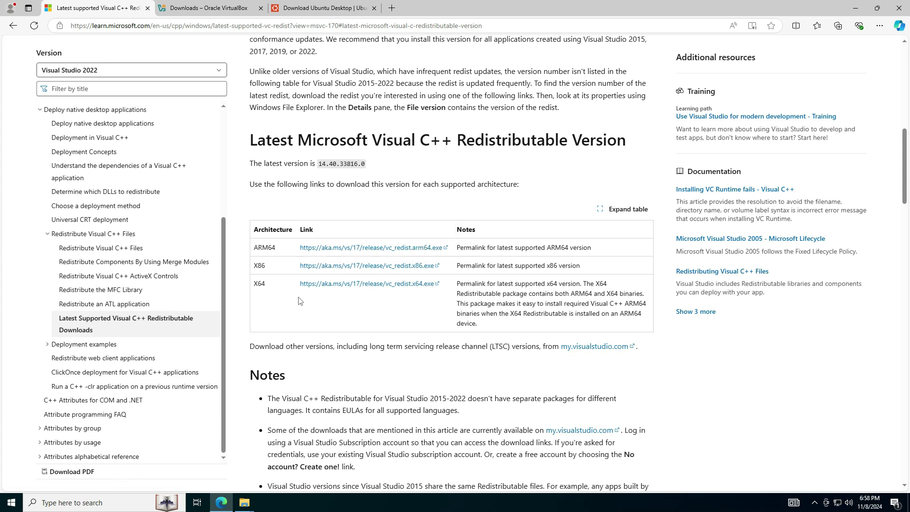
pyautogui.moveTo(300, 284); pyautogui.dragTo(439, 290)
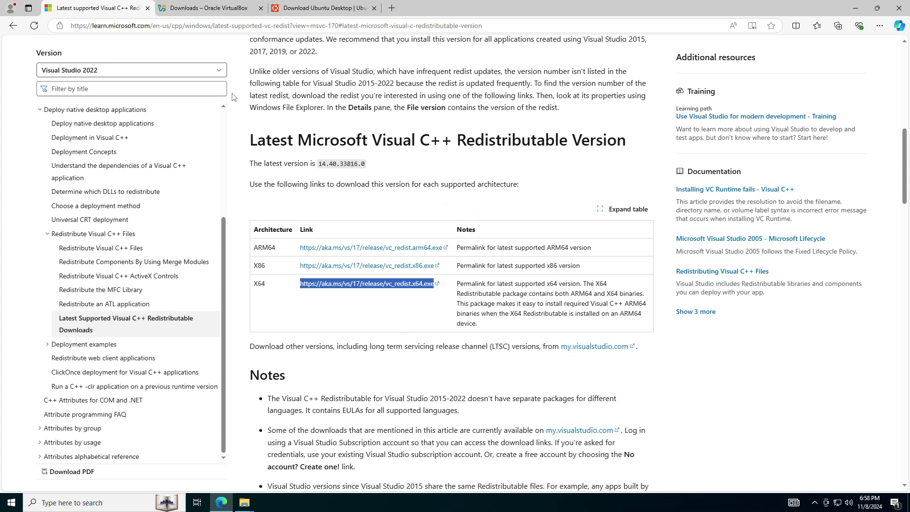
pyautogui.click(210, 12)
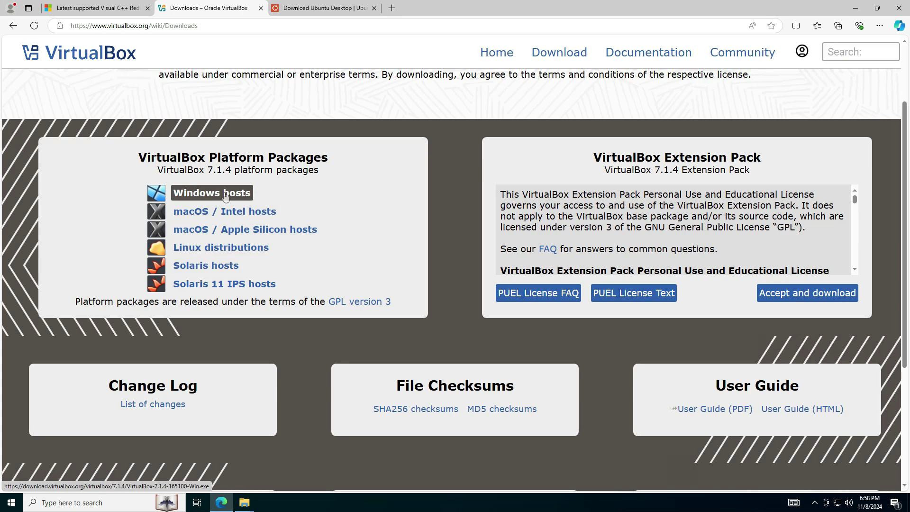
# Step: Review the Ubuntu 24.04.1 LTS desktop download page, then bring back the Downloads folder
pyautogui.click(312, 10)
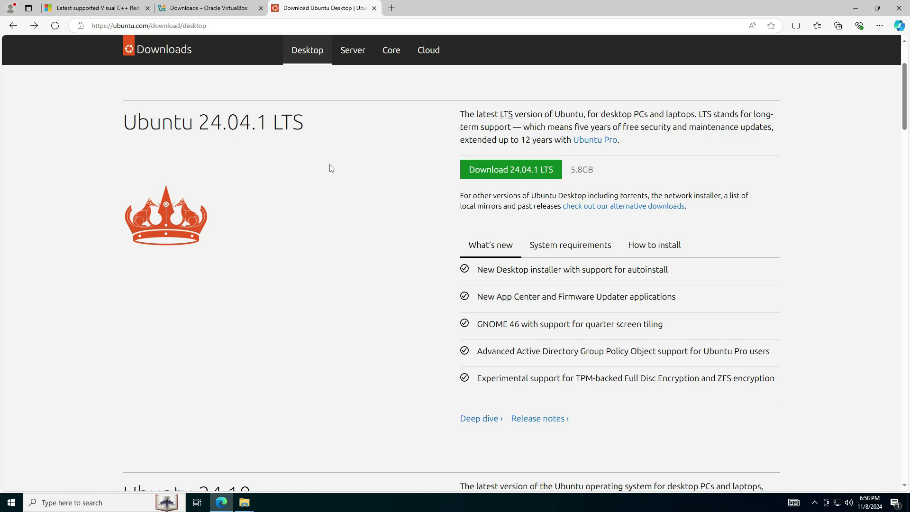
pyautogui.scroll(-7, 331, 167)
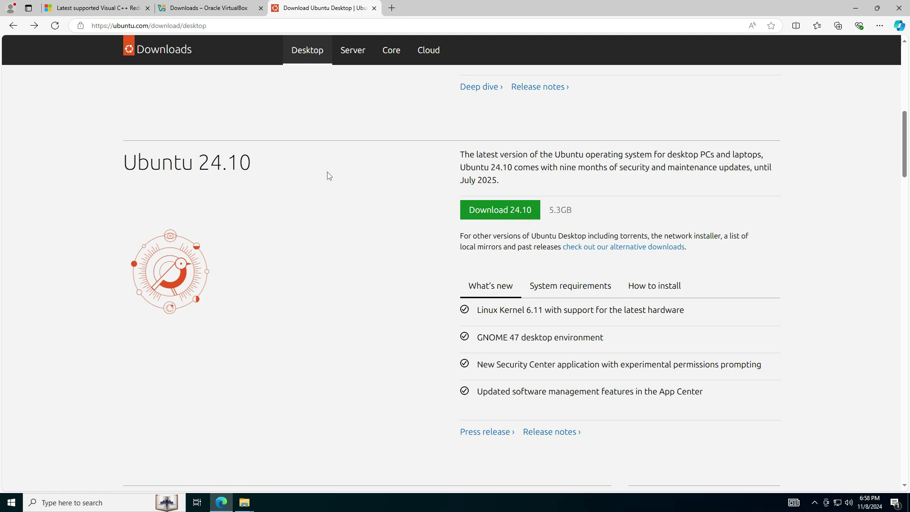
pyautogui.scroll(8, 259, 180)
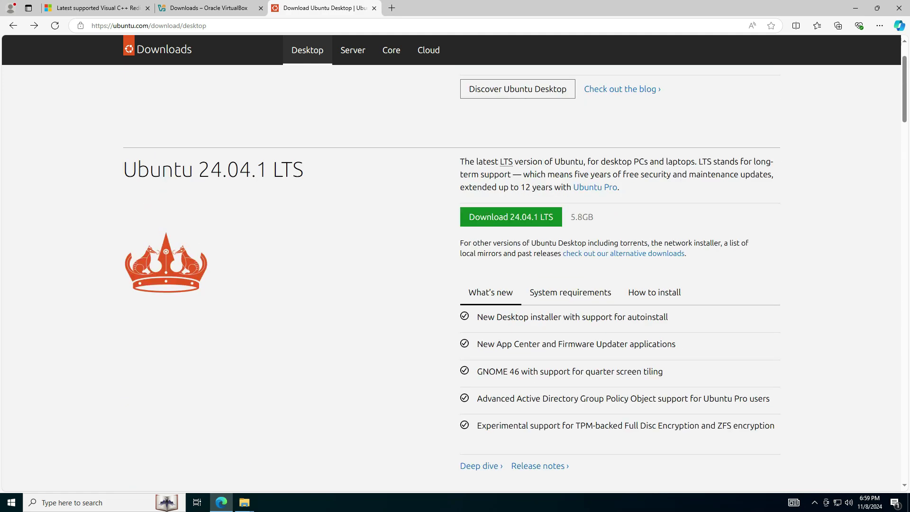
pyautogui.moveTo(311, 175); pyautogui.dragTo(122, 169)
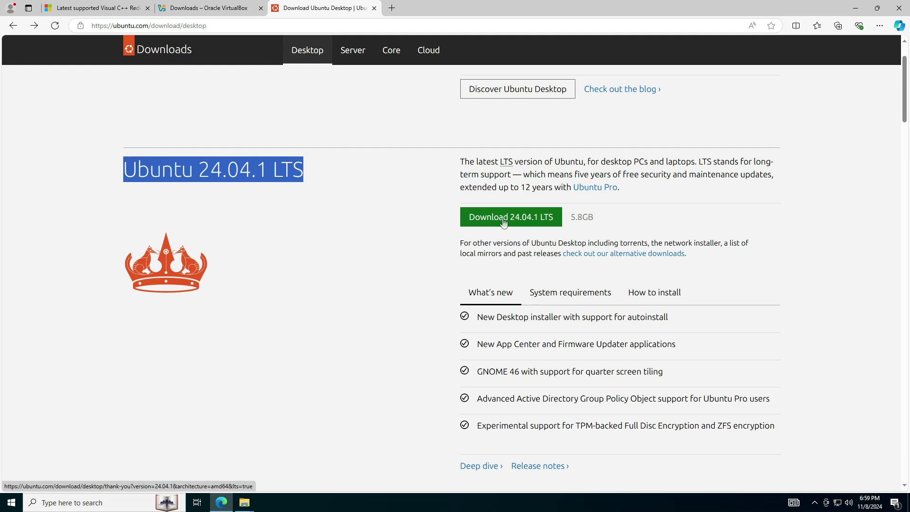
pyautogui.scroll(-1, 504, 222)
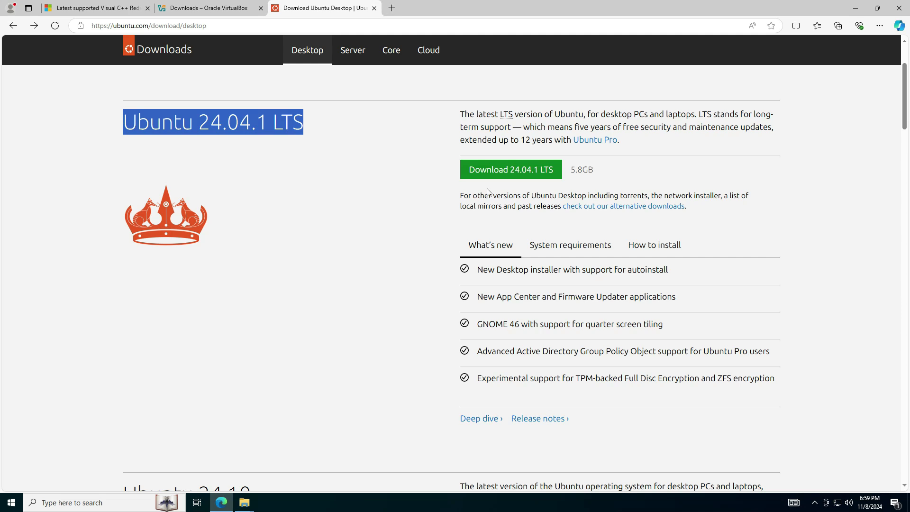
pyautogui.click(241, 508)
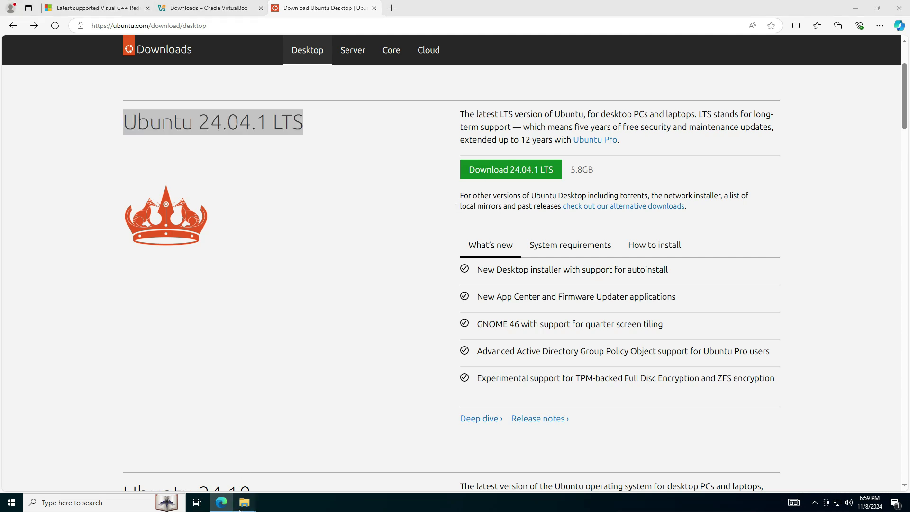
pyautogui.click(207, 474)
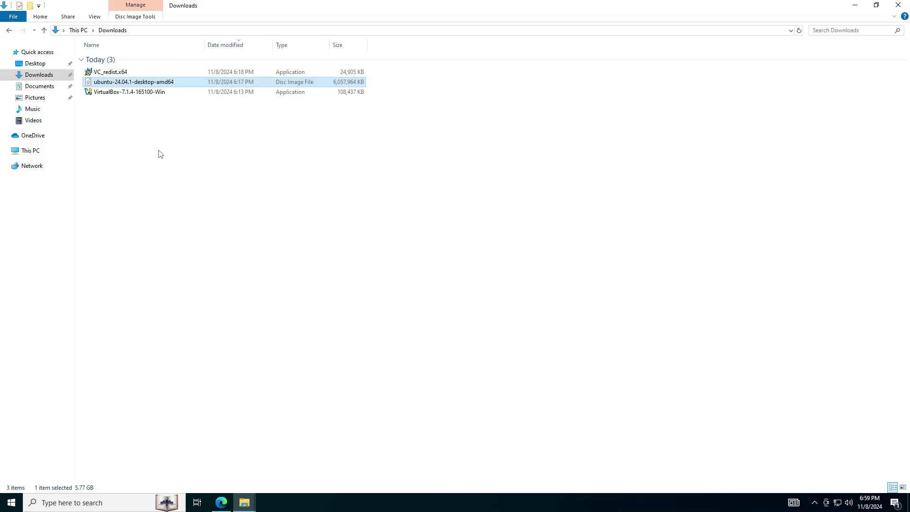
# Step: Install the Visual C++ 2015-2022 x64 redistributable 14.40.33816, then launch the VirtualBox installer
pyautogui.keyDown('ctrl'); pyautogui.click(115, 84); pyautogui.keyUp('ctrl')
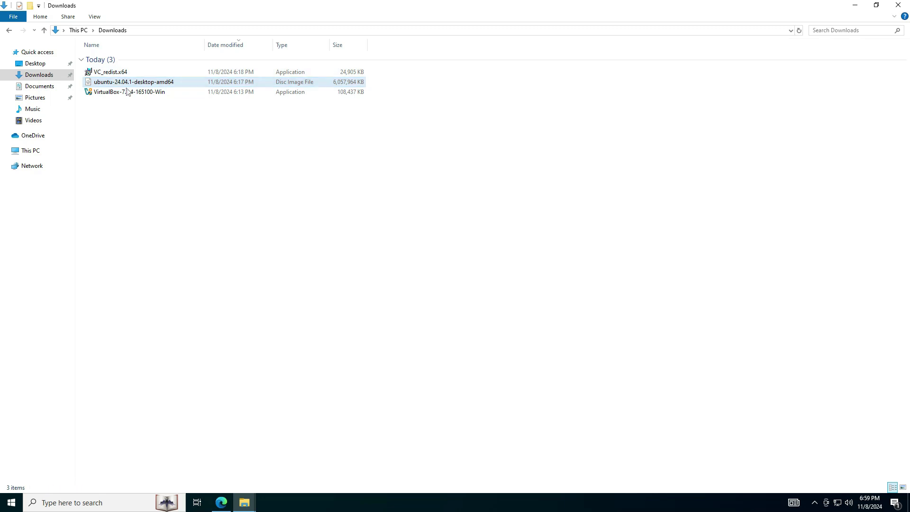
pyautogui.doubleClick(120, 73)
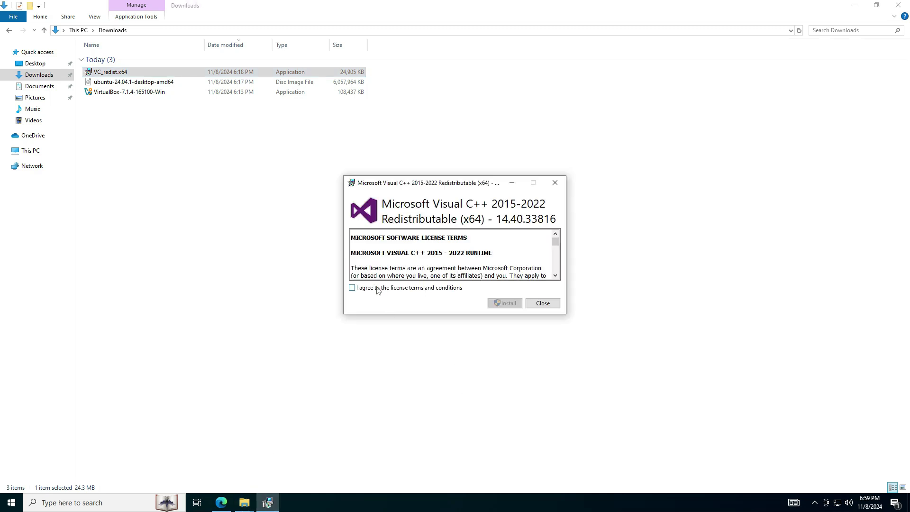
pyautogui.click(377, 288)
pyautogui.click(510, 304)
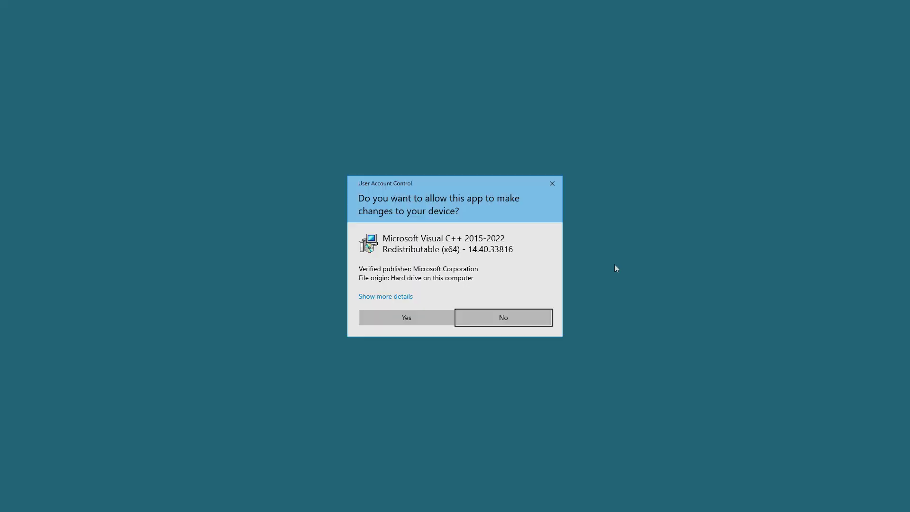
pyautogui.click(408, 315)
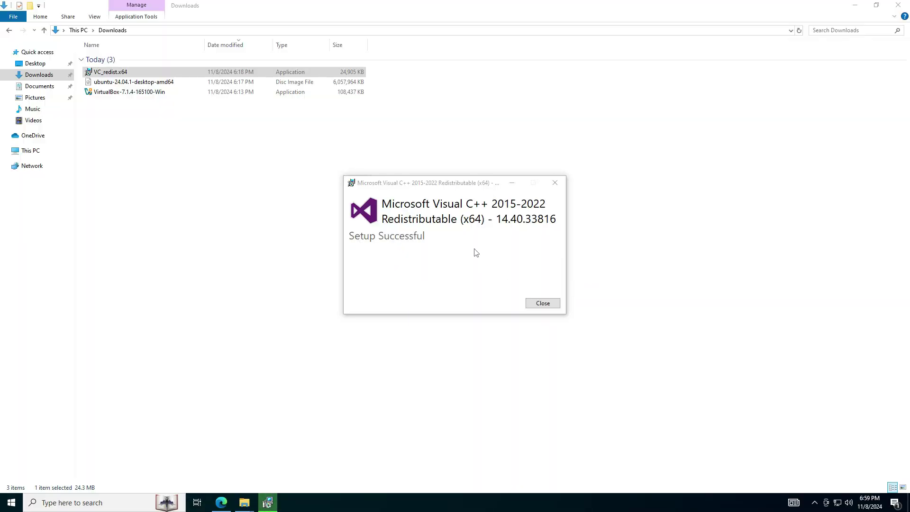
pyautogui.click(542, 303)
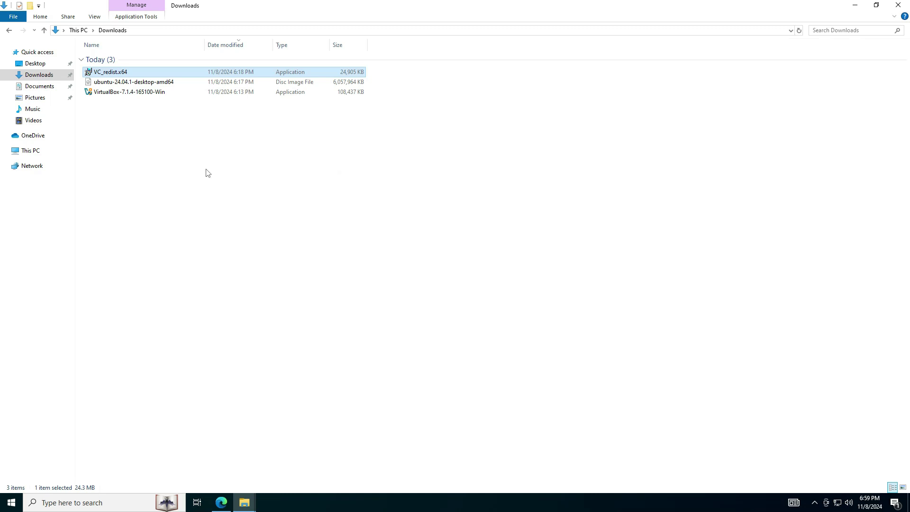
pyautogui.doubleClick(108, 93)
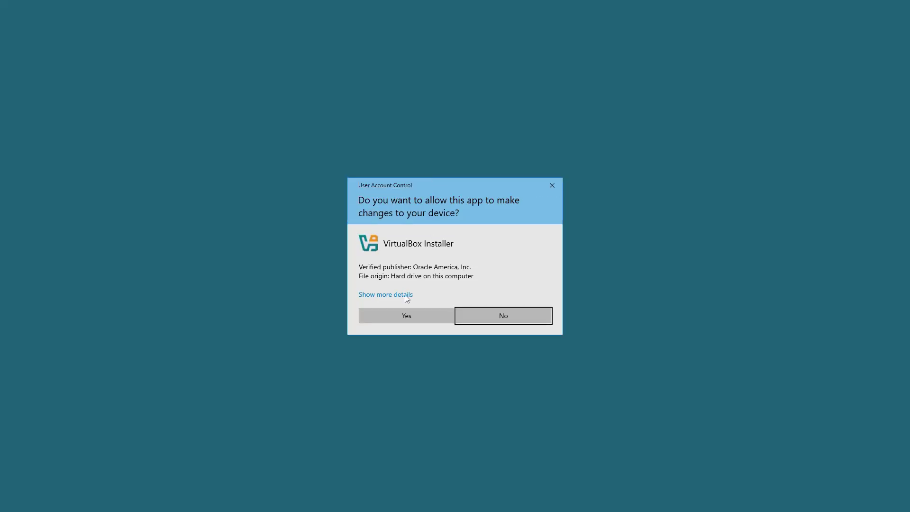
# Step: Accept the VirtualBox license and proceed past the network reset and missing Python warnings
pyautogui.click(410, 316)
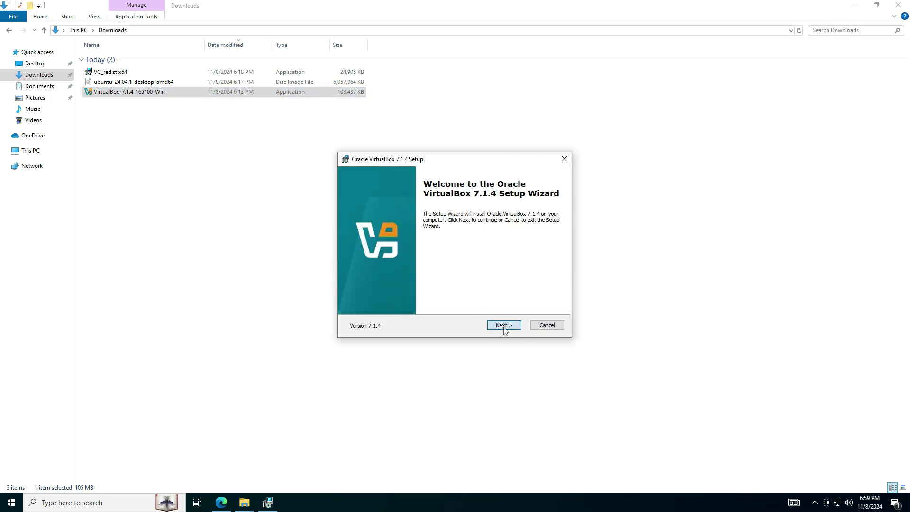
pyautogui.click(503, 328)
pyautogui.click(356, 289)
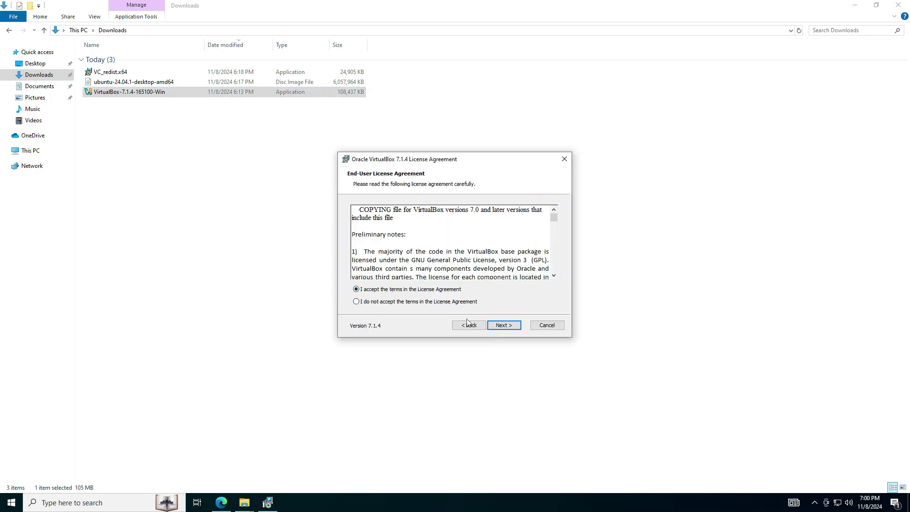
pyautogui.click(503, 326)
pyautogui.click(504, 325)
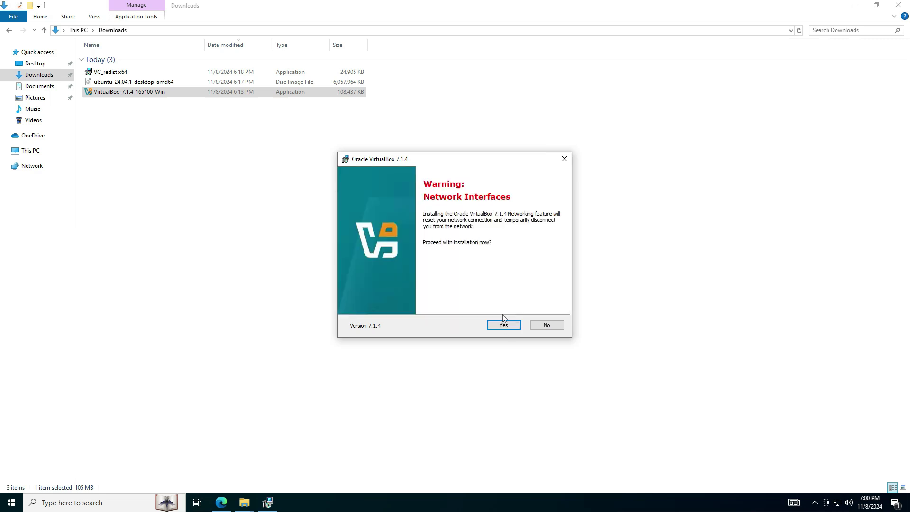
pyautogui.click(504, 326)
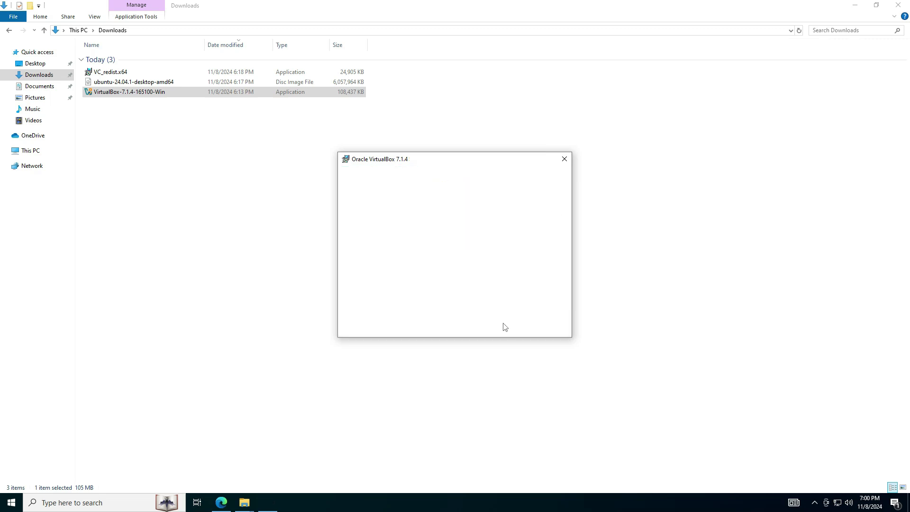
pyautogui.click(516, 323)
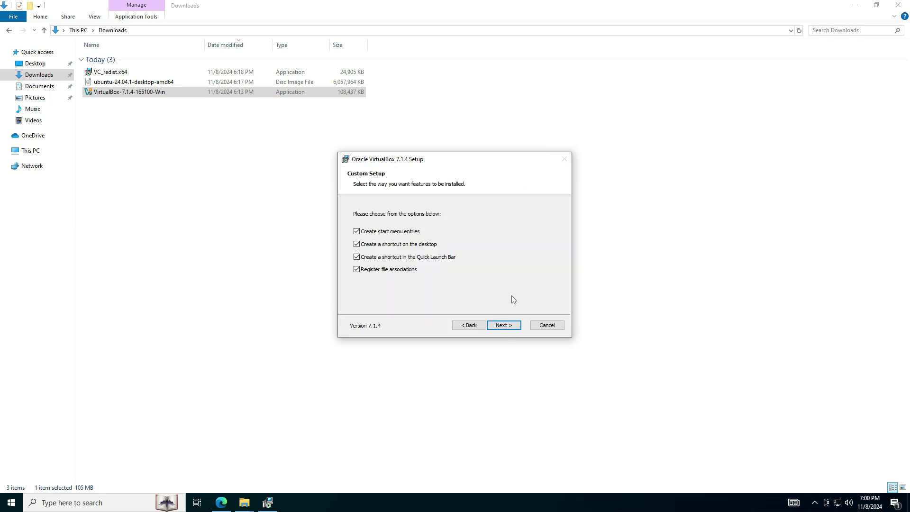
# Step: Install VirtualBox 7.1.4 with default shortcut options and bring up VirtualBox Manager
pyautogui.click(506, 325)
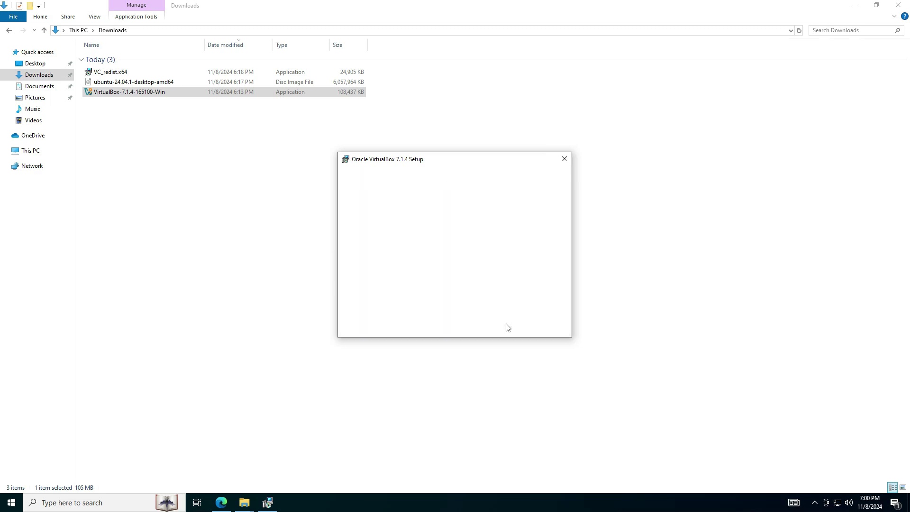
pyautogui.click(515, 325)
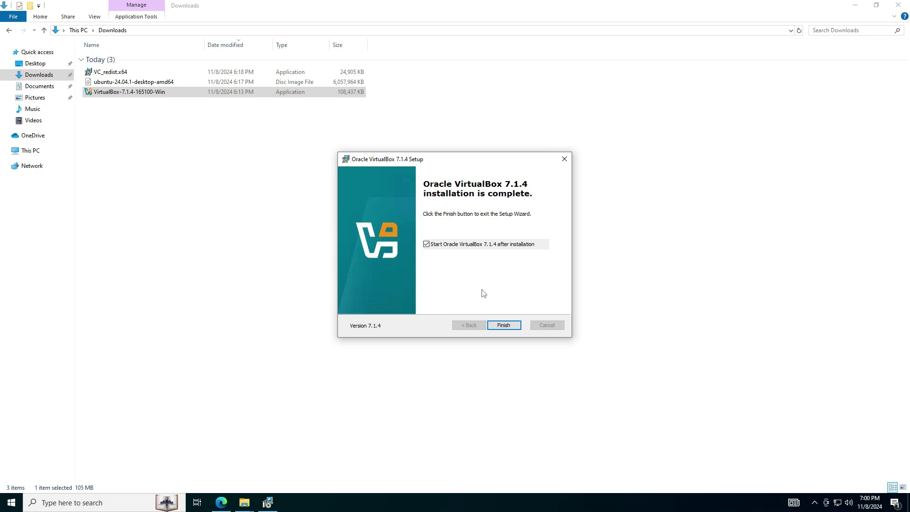
pyautogui.click(504, 326)
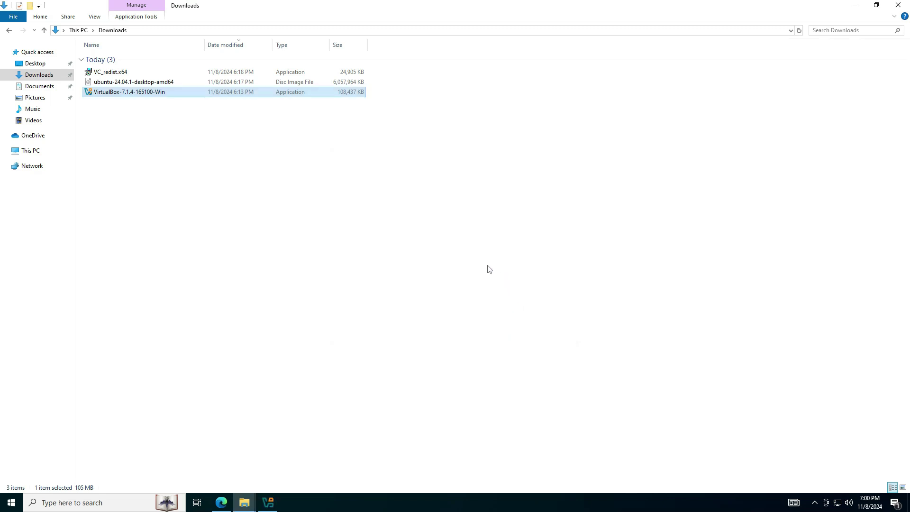
pyautogui.click(272, 502)
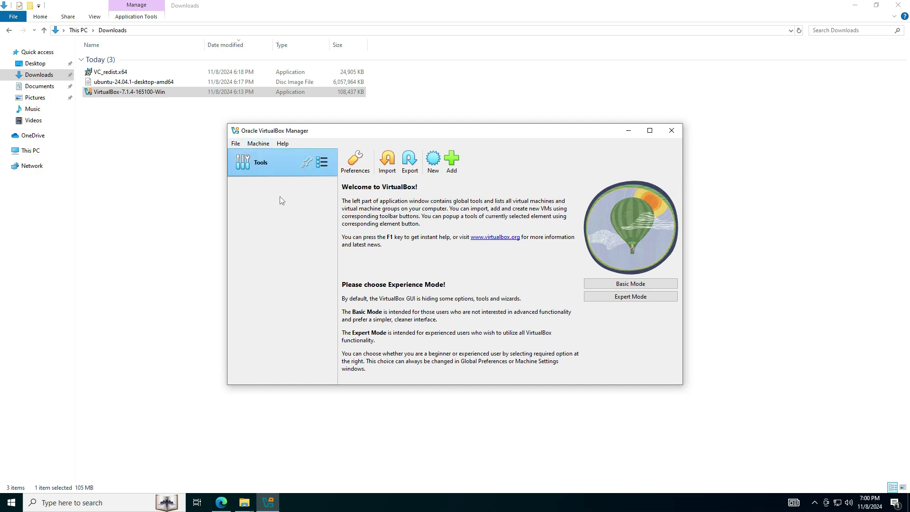
# Step: Confirm the ubuntu-24.04.1-desktop-amd64 image is in Downloads, then return to VirtualBox Manager
pyautogui.click(159, 85)
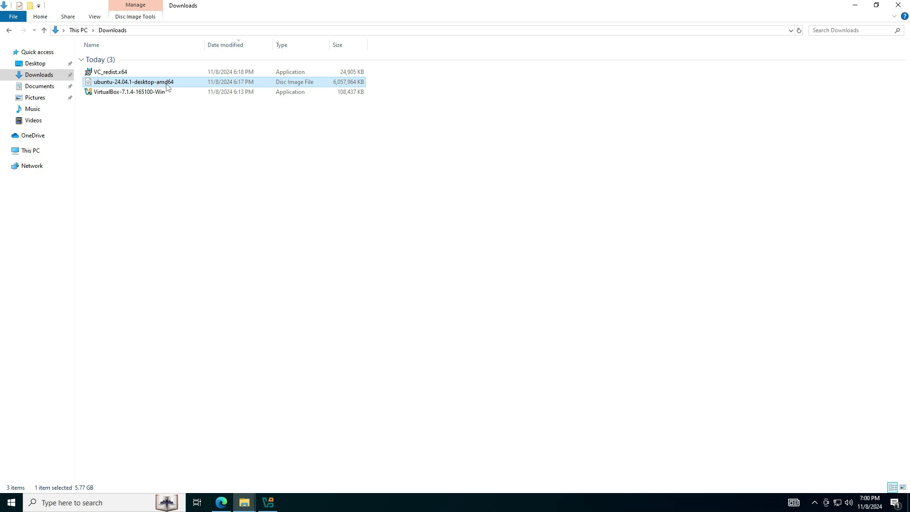
pyautogui.click(221, 503)
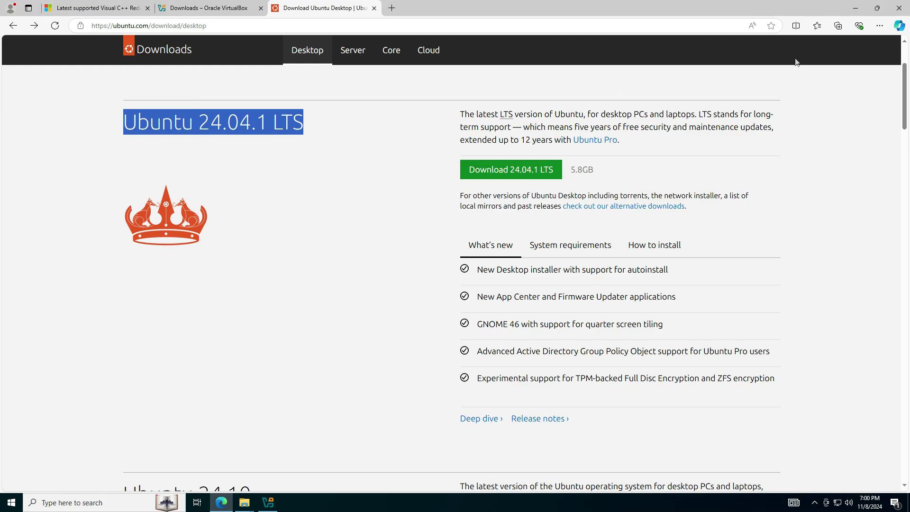
pyautogui.hotkey('alt', 'Tab')
pyautogui.click(268, 502)
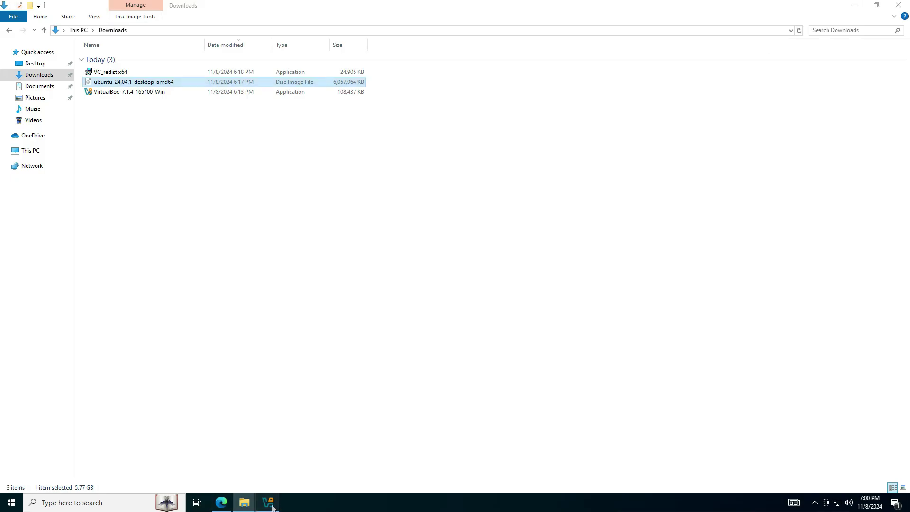
# Step: Start a new virtual machine named myubuntulab
pyautogui.click(262, 145)
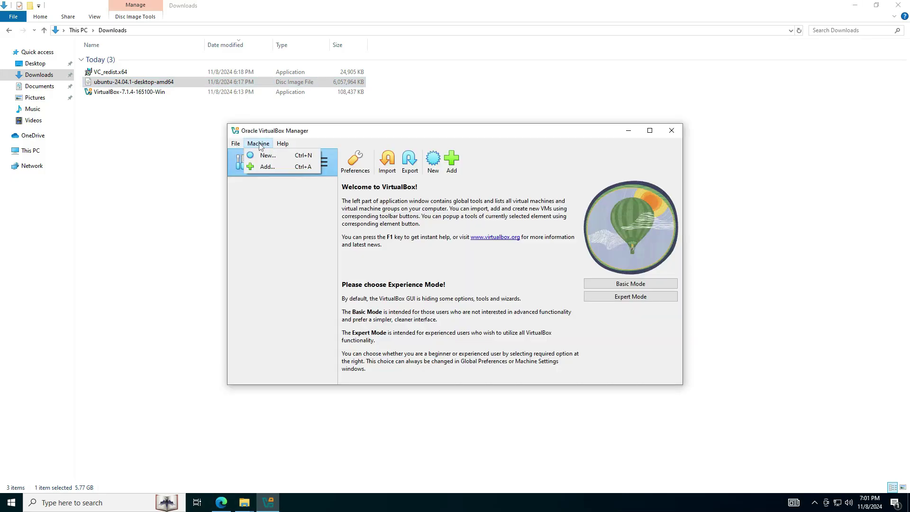
pyautogui.press('Escape')
pyautogui.hotkey('ctrl', 'n')
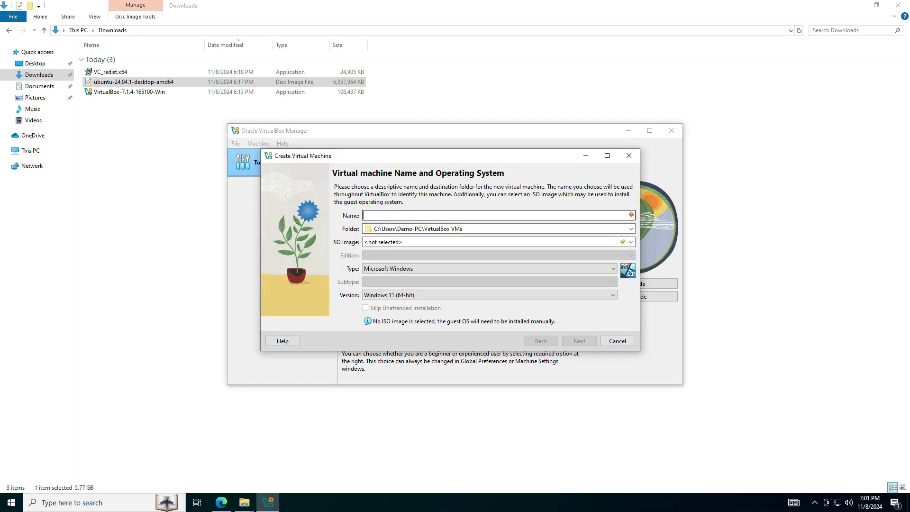
pyautogui.write('ubuntu')
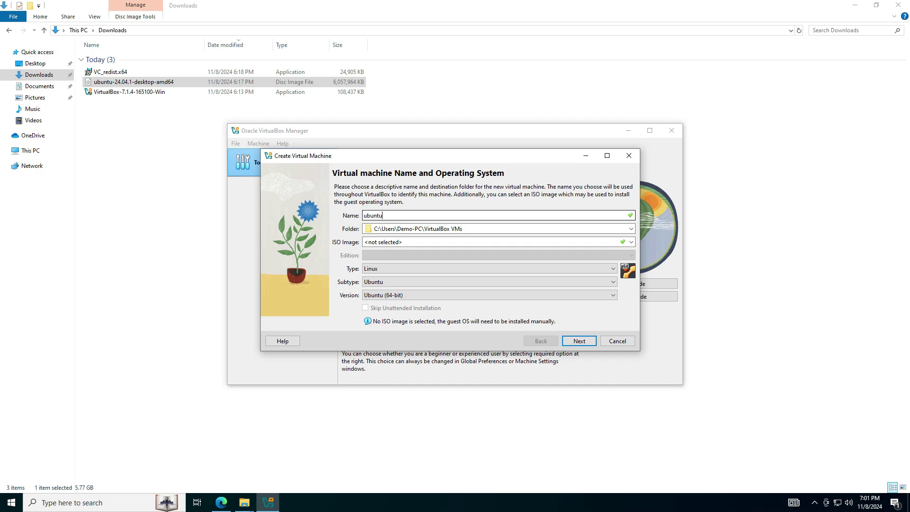
pyautogui.write('my')
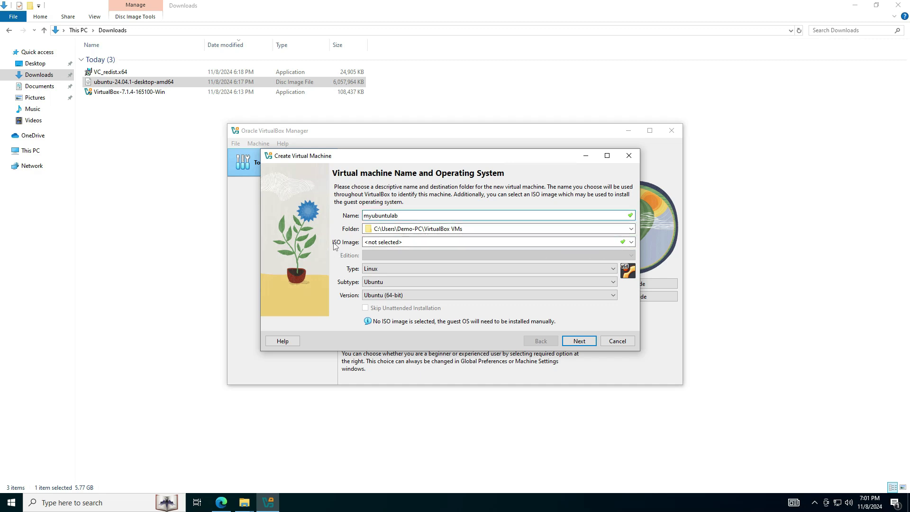
# Step: Attach the ubuntu-24.04.1-desktop-amd64 ISO from Downloads and continue to unattended install setup
pyautogui.click(631, 242)
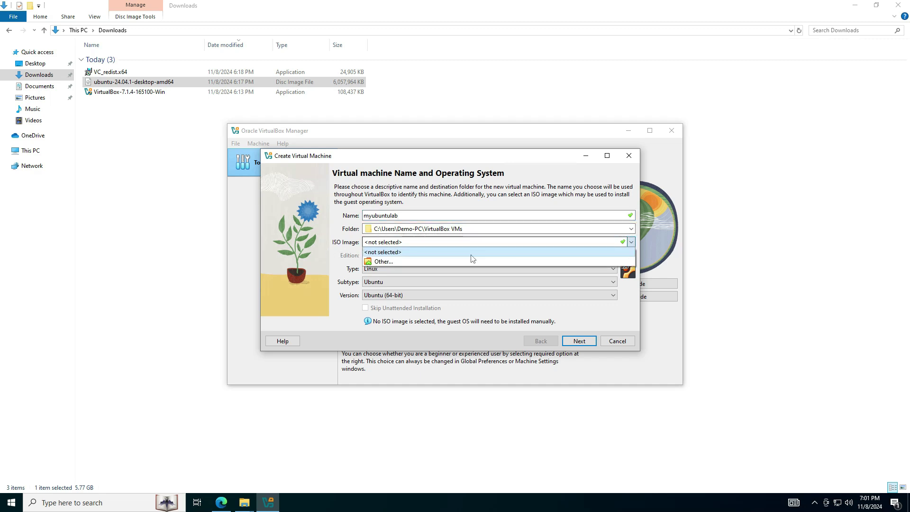
pyautogui.click(414, 261)
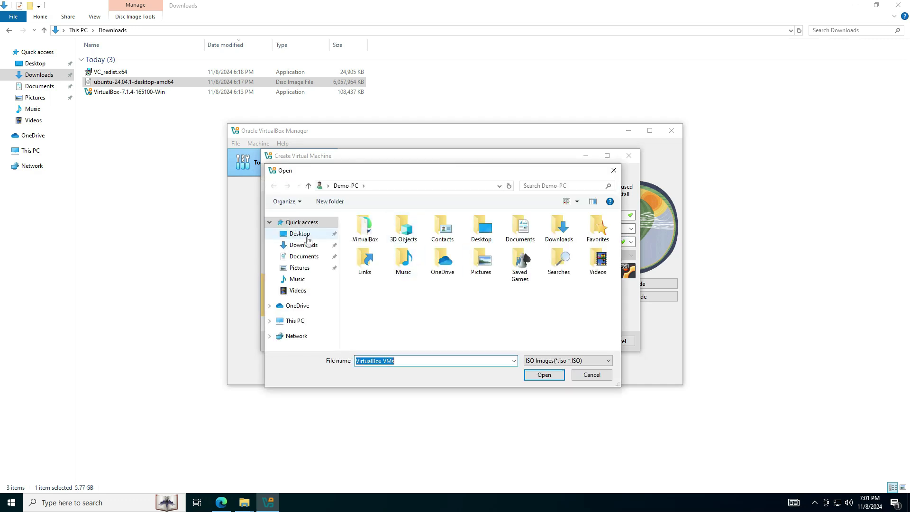
pyautogui.click(304, 245)
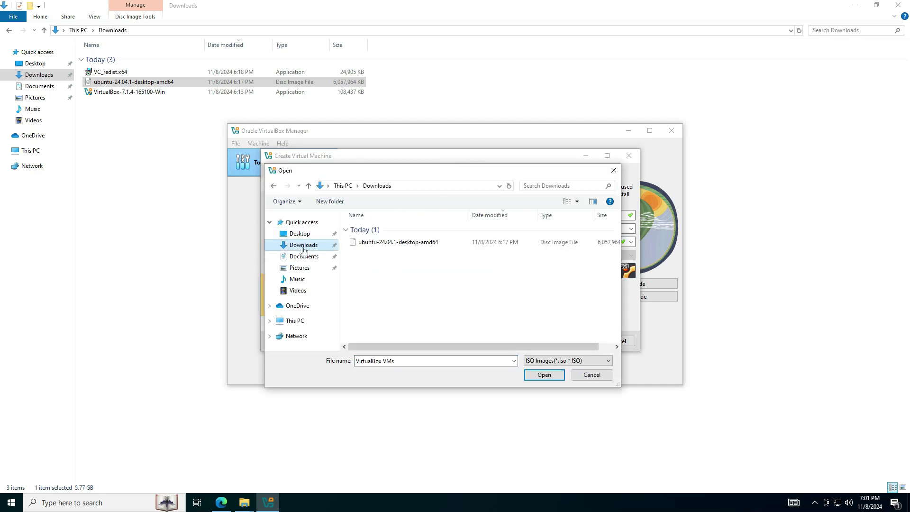
pyautogui.click(388, 243)
pyautogui.click(544, 376)
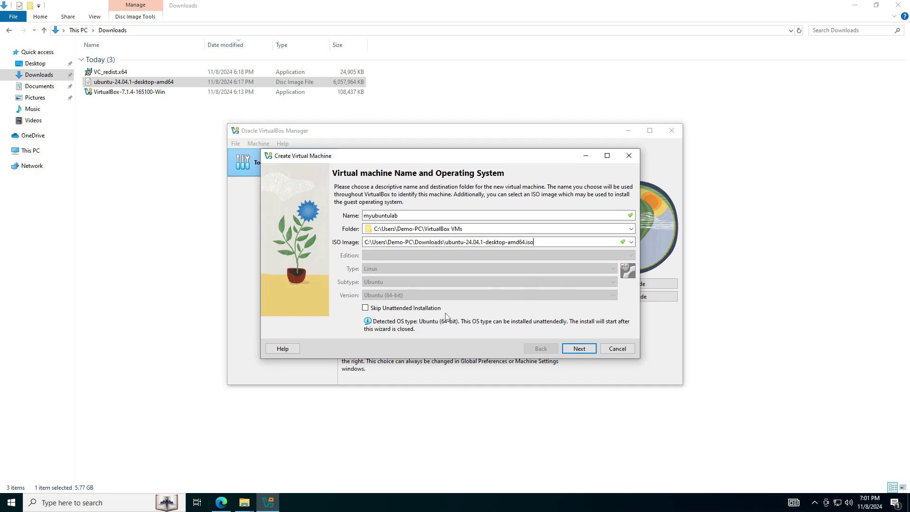
pyautogui.click(578, 349)
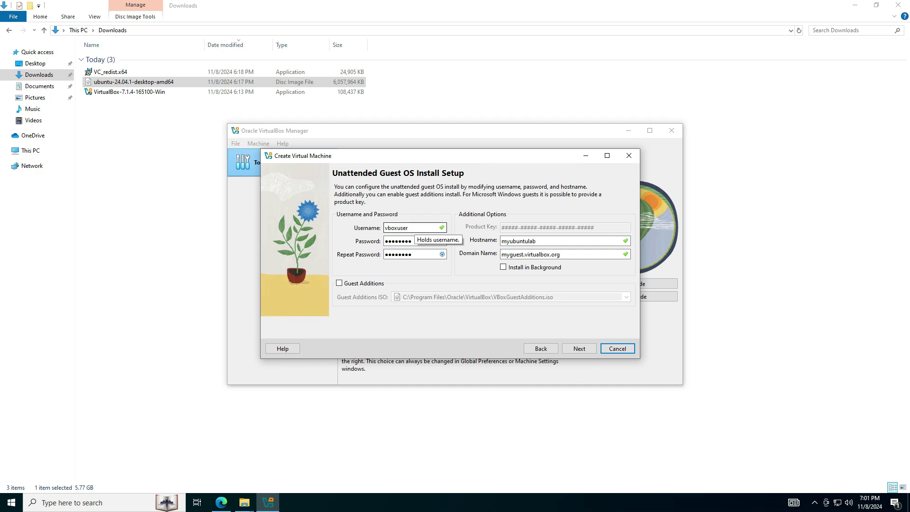
# Step: Replace the default username, enter the account password twice, verify it matches, and continue to Hardware
pyautogui.doubleClick(410, 227)
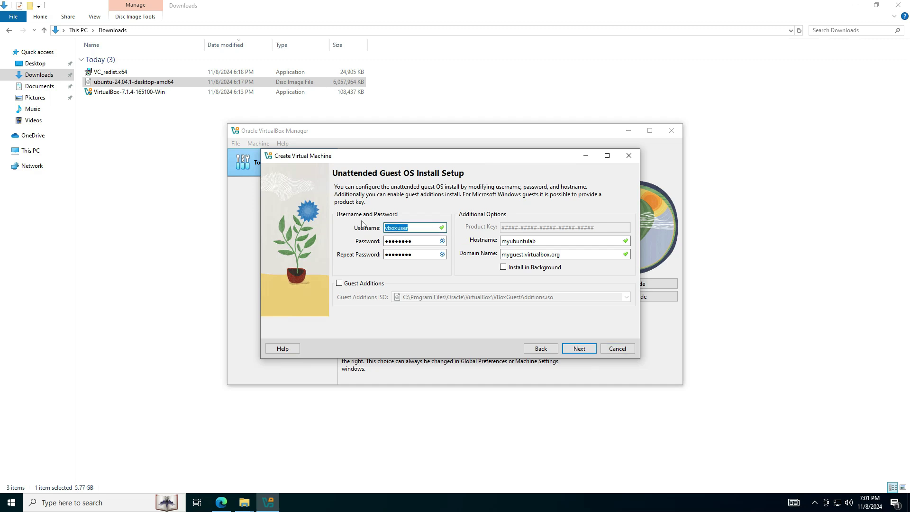
pyautogui.write('myubuntu')
pyautogui.press('Tab')
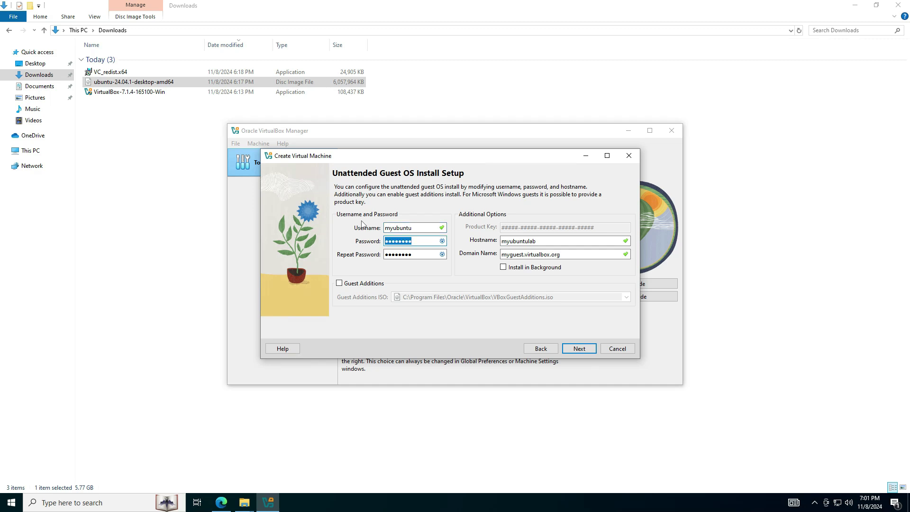
pyautogui.write('myubuntu')
pyautogui.press('Tab')
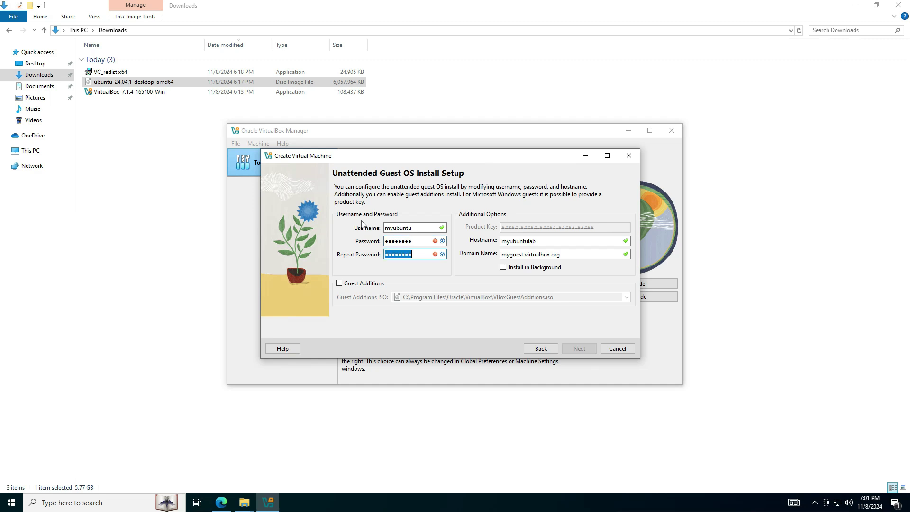
pyautogui.write('myubuntu')
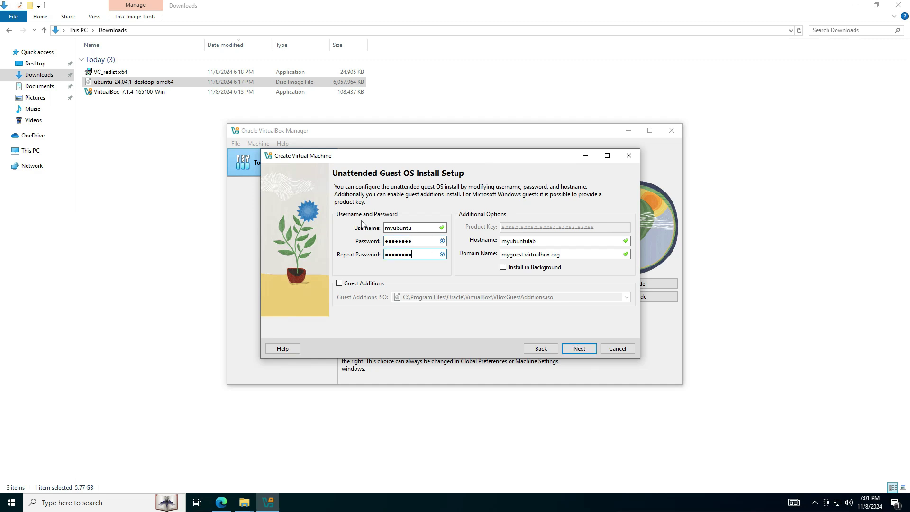
pyautogui.click(441, 240)
pyautogui.click(579, 348)
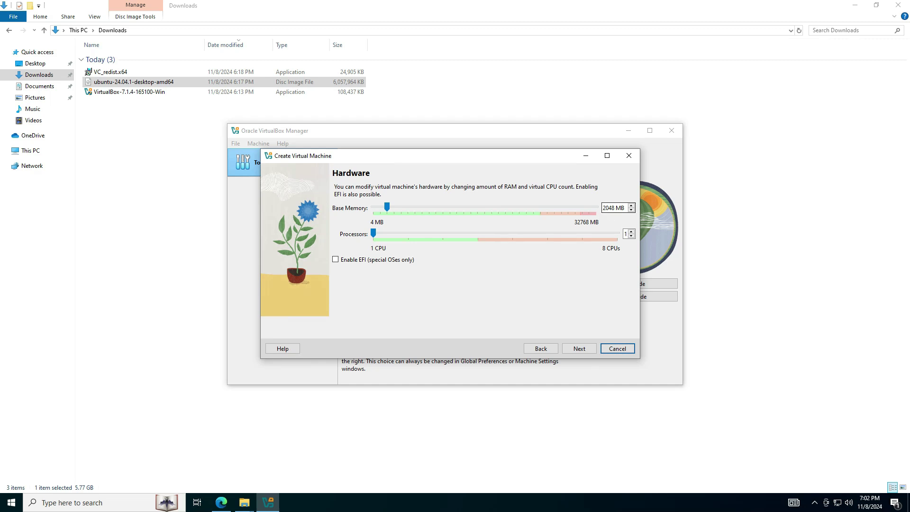
pyautogui.doubleClick(608, 207)
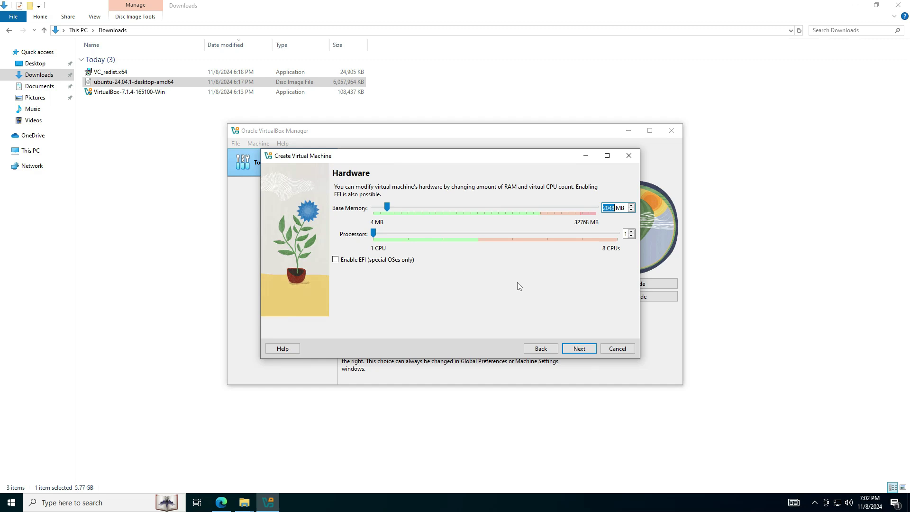
# Step: Set base memory to 8192 MB and 2 processors, and accept the 25.00 GB disk
pyautogui.write('8192')
pyautogui.click(631, 232)
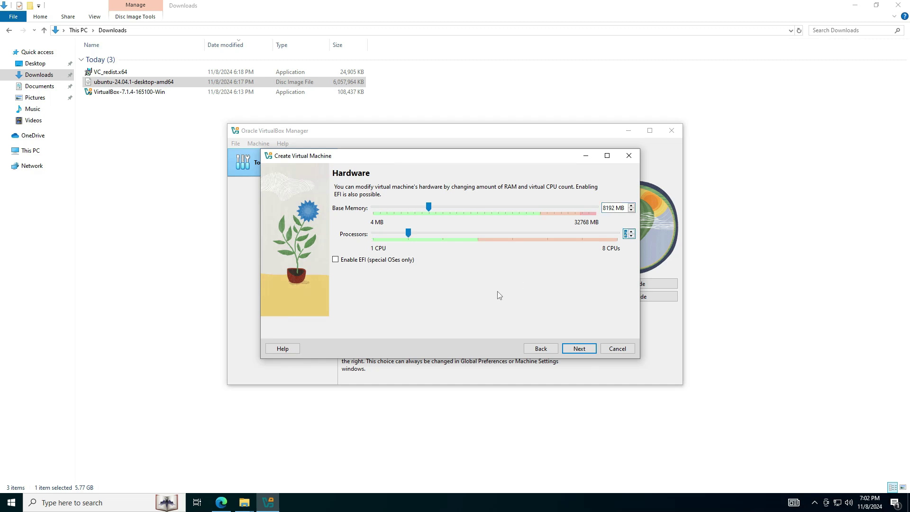
pyautogui.click(583, 350)
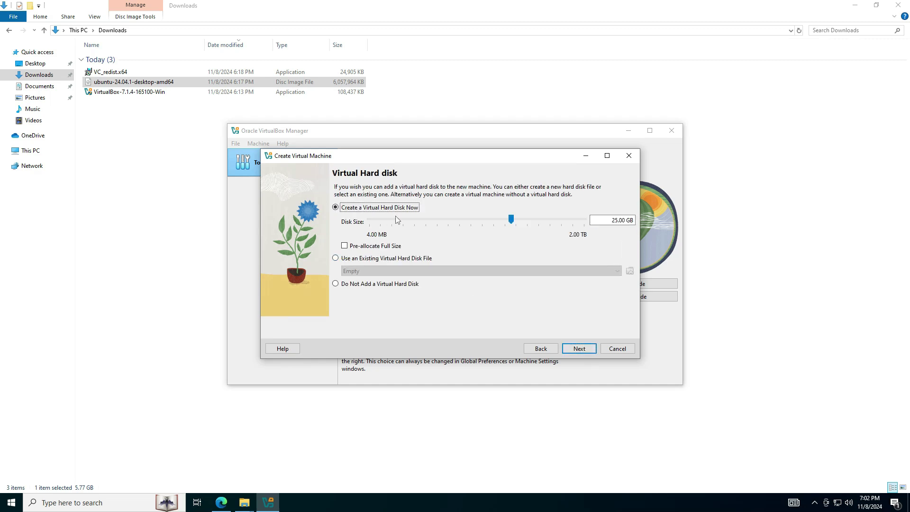
pyautogui.click(574, 350)
# Step: Review the summary and finish creating myubuntulab with its 25.00 GB virtual disk
pyautogui.scroll(-2, 534, 297)
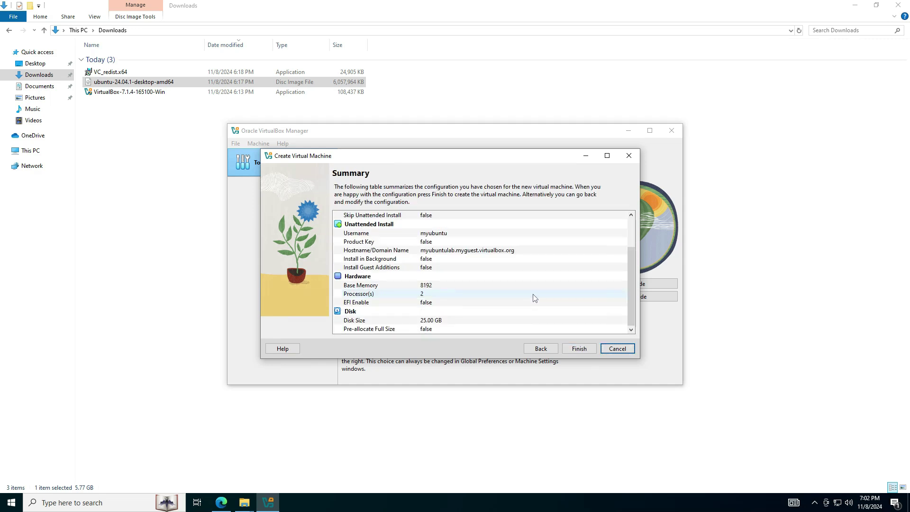
pyautogui.scroll(2, 538, 296)
pyautogui.scroll(-2, 537, 296)
pyautogui.click(579, 348)
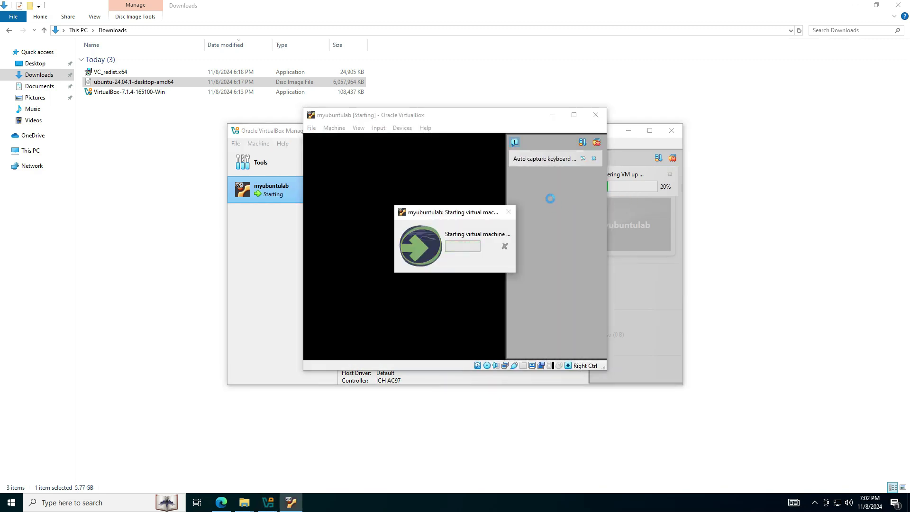
# Step: Close the VM window, power off myubuntulab via Stop > Power Off, and open its settings
pyautogui.click(595, 115)
pyautogui.rightClick(275, 192)
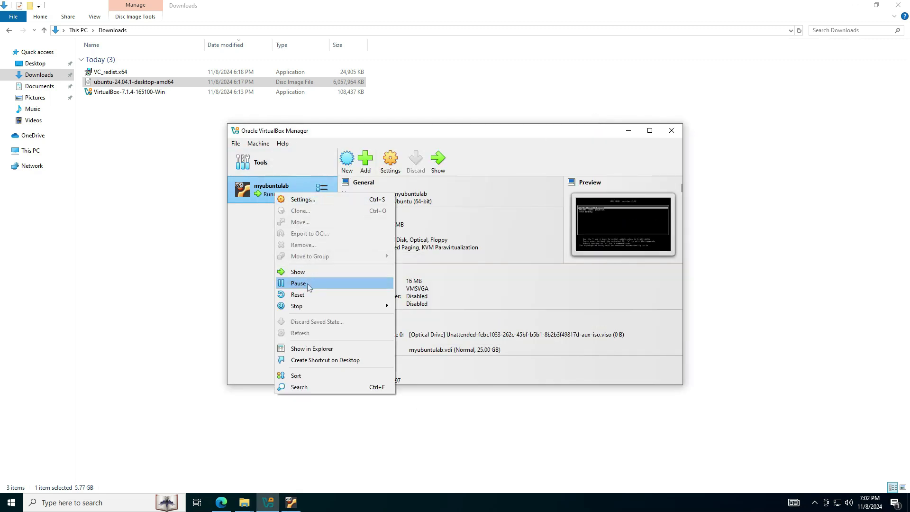
pyautogui.moveTo(308, 306)
pyautogui.click(408, 329)
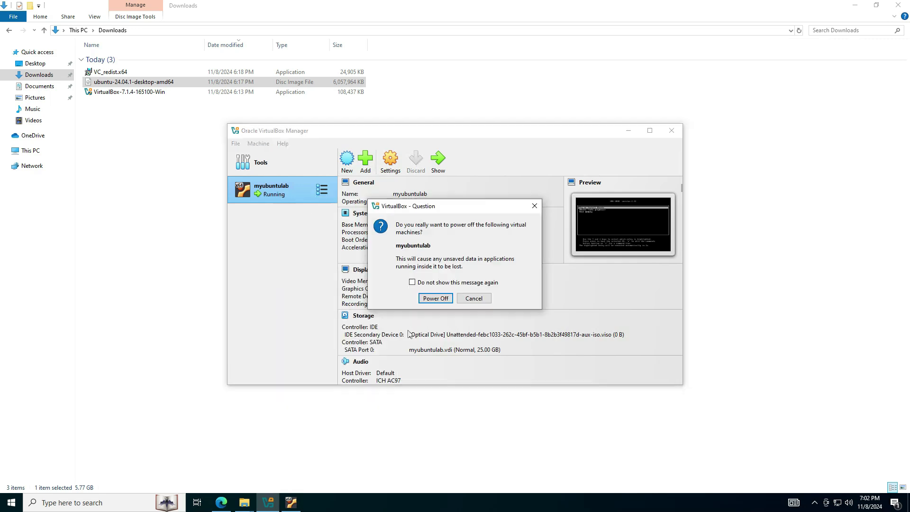
pyautogui.click(426, 297)
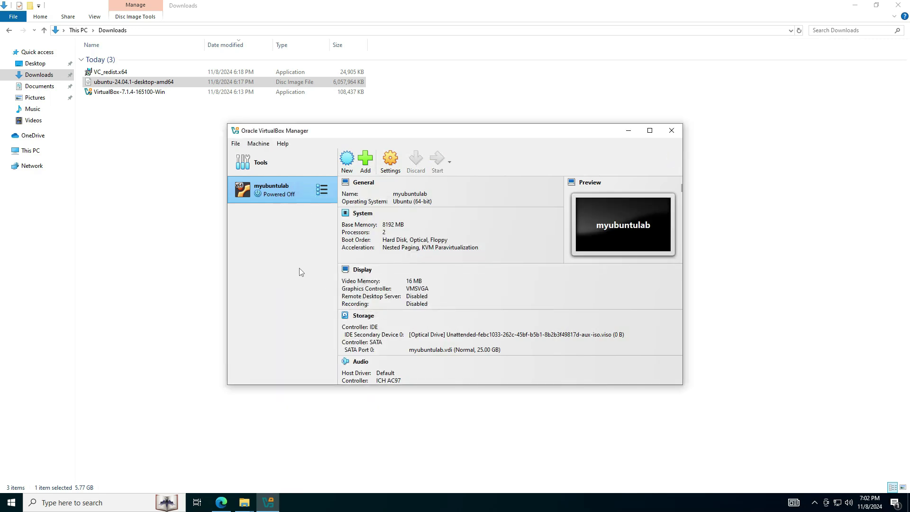
pyautogui.rightClick(283, 197)
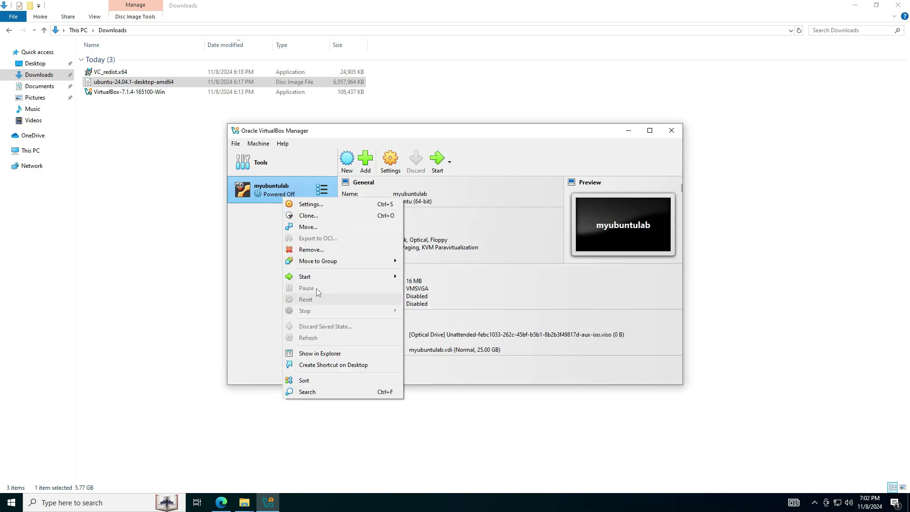
pyautogui.click(308, 205)
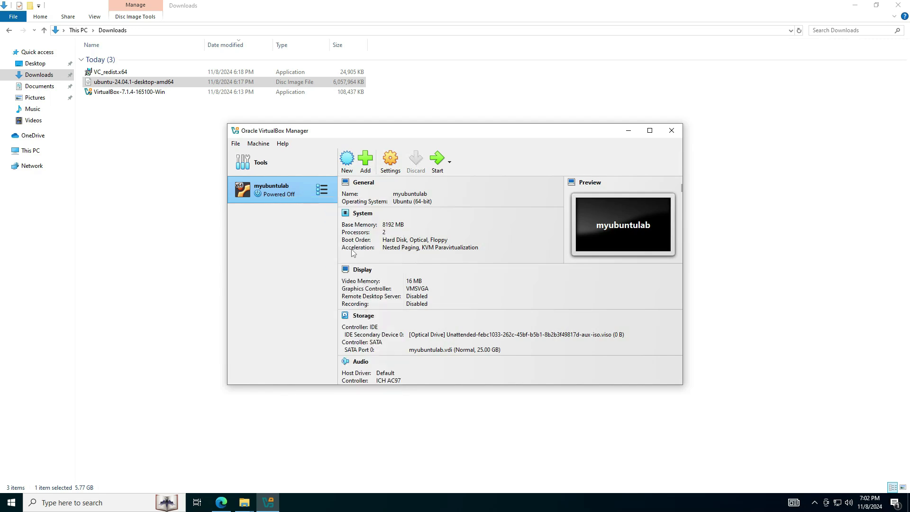
# Step: Set Shared Clipboard and Drag'n'Drop to Bidirectional under General > Advanced
pyautogui.moveTo(468, 153); pyautogui.dragTo(410, 127)
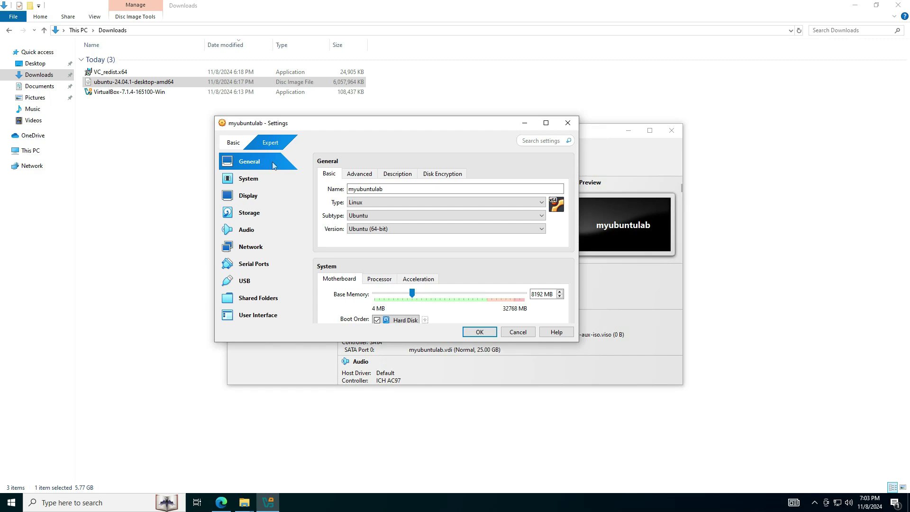
pyautogui.click(358, 175)
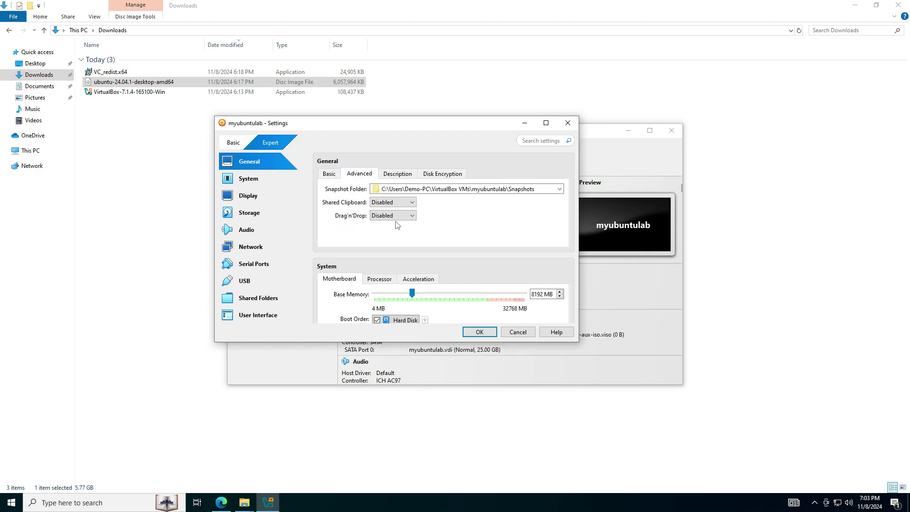
pyautogui.click(411, 203)
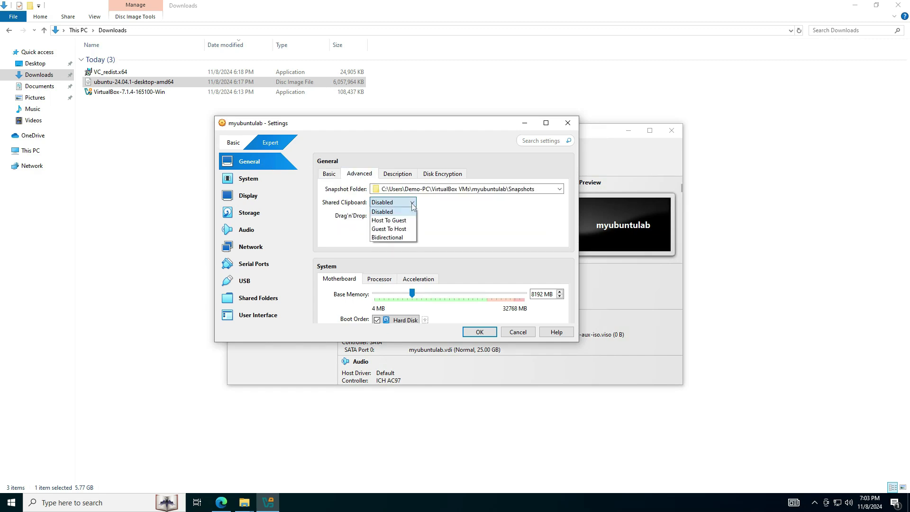
pyautogui.click(401, 238)
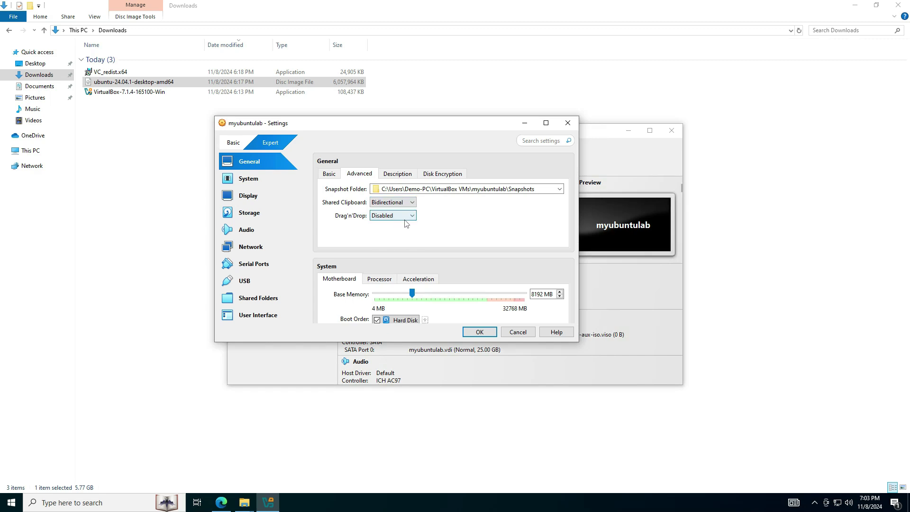
pyautogui.click(410, 216)
pyautogui.click(391, 249)
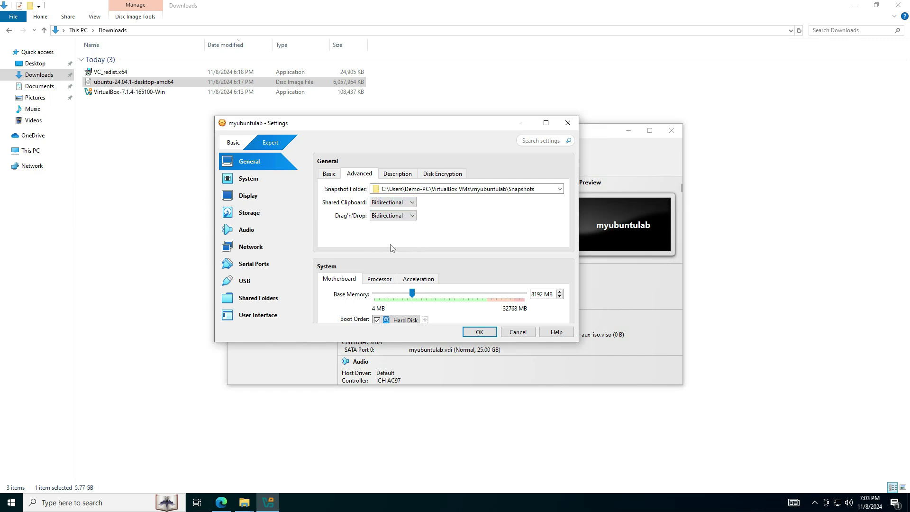
pyautogui.click(260, 181)
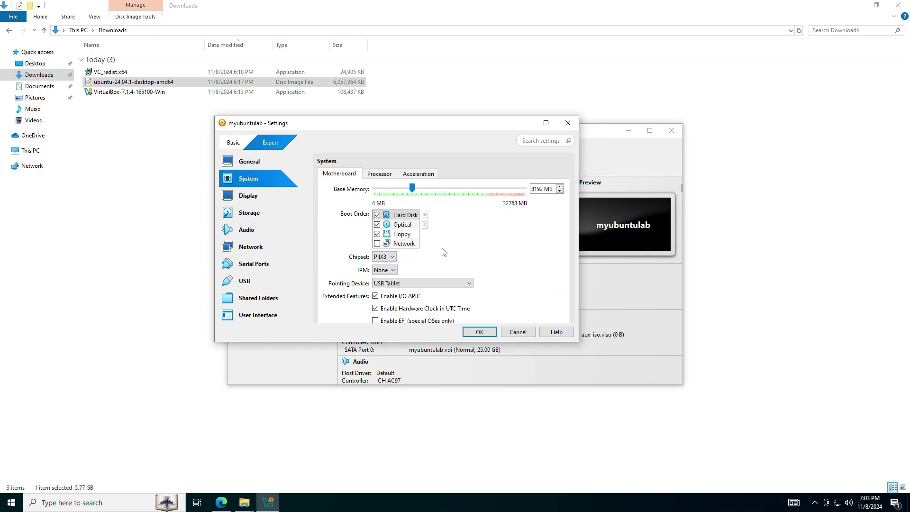
# Step: Set the pointing device to PS/2 Mouse and review the Processor and Acceleration tabs
pyautogui.click(398, 286)
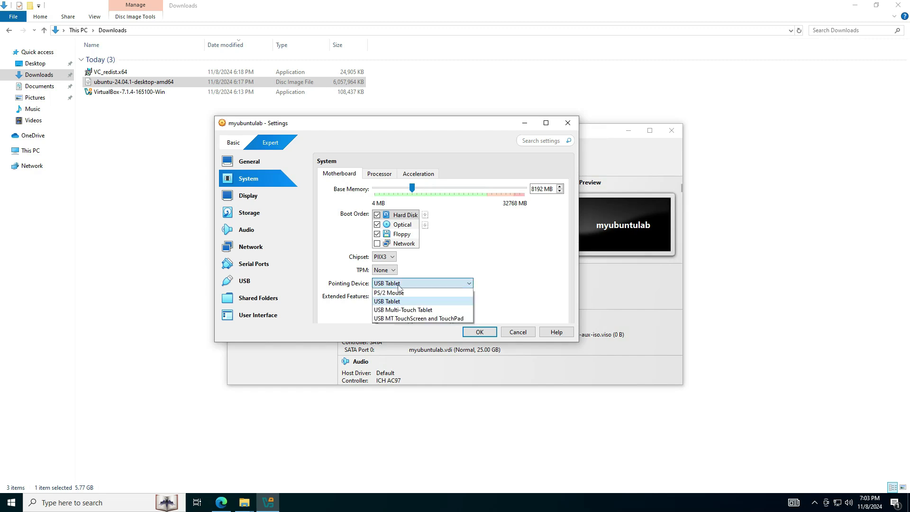
pyautogui.click(396, 292)
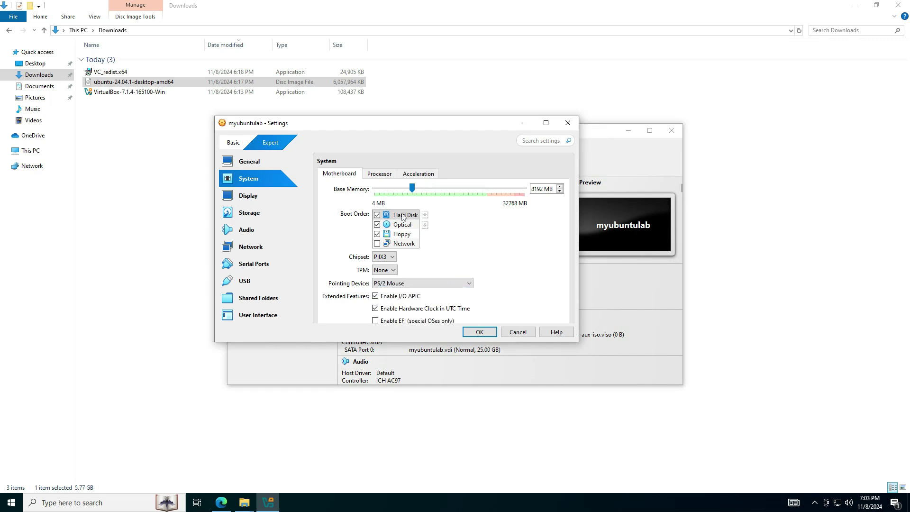
pyautogui.click(380, 174)
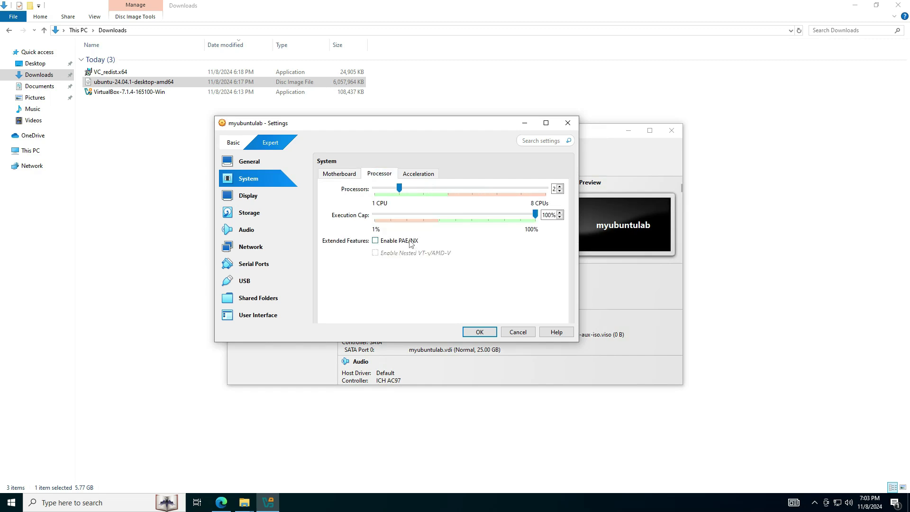
pyautogui.click(425, 177)
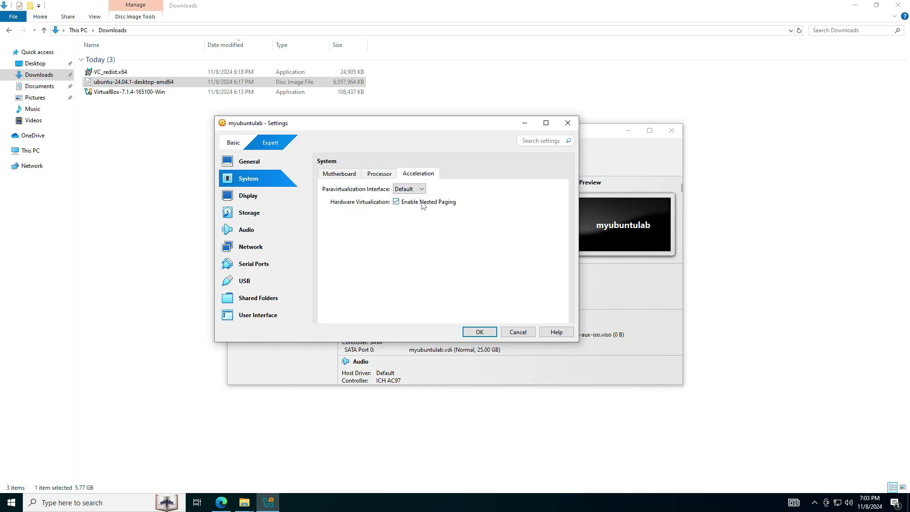
# Step: Raise Display video memory to 64 MB, keeping VMSVGA as the graphics controller
pyautogui.click(261, 202)
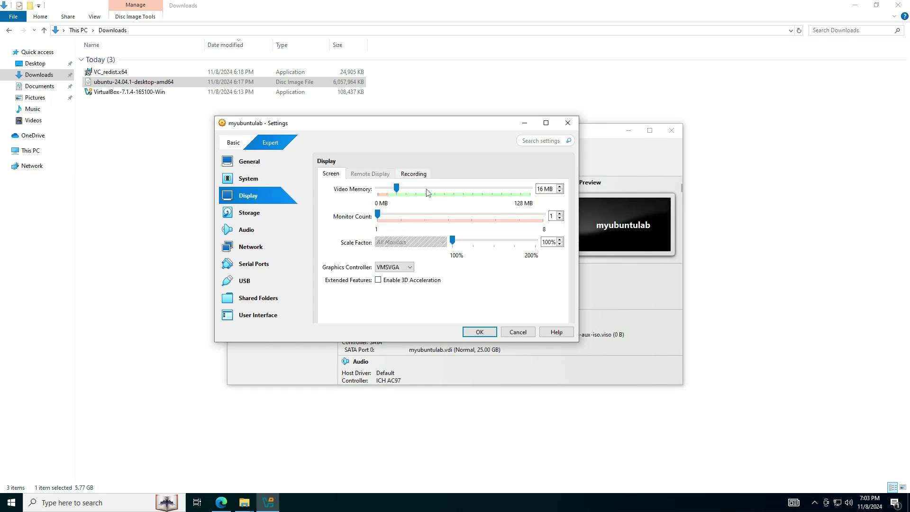
pyautogui.moveTo(397, 189); pyautogui.dragTo(454, 197)
pyautogui.click(407, 267)
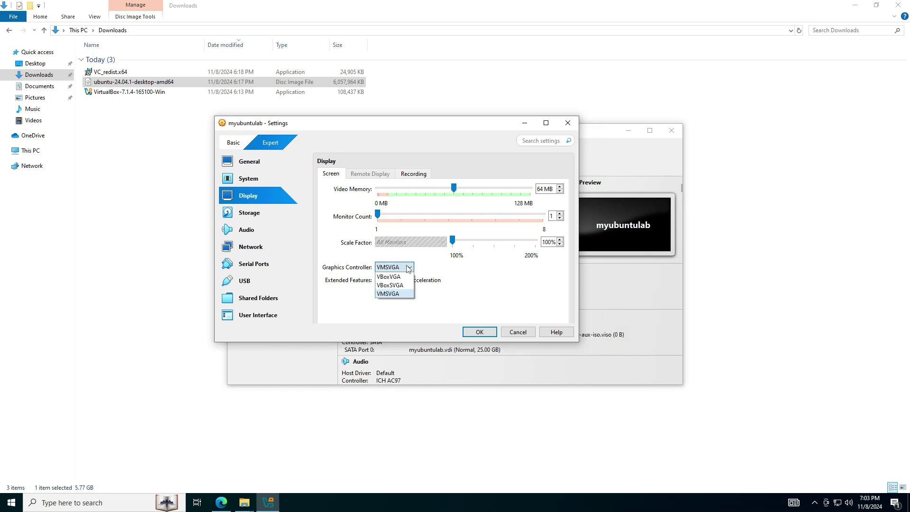
pyautogui.click(387, 294)
pyautogui.click(262, 220)
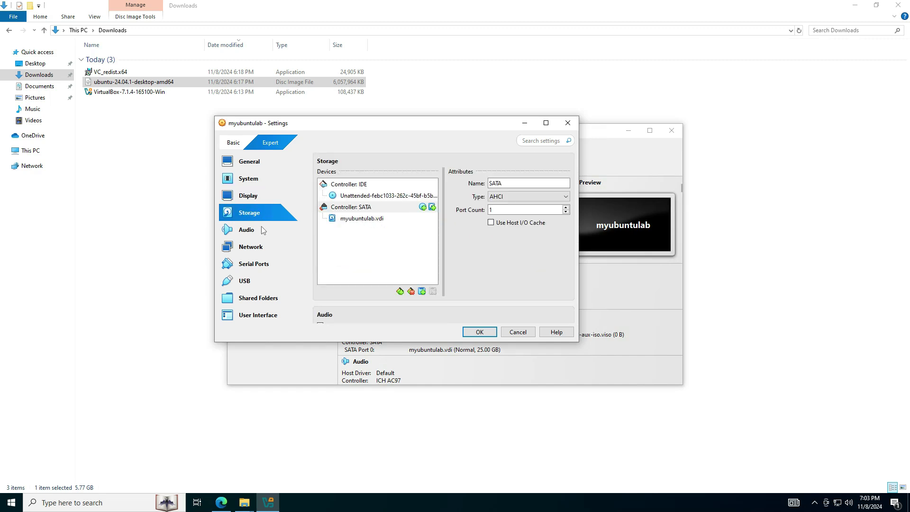
# Step: Attach Network Adapter 1 to Bridged Adapter, then bring up the host's network shortcuts
pyautogui.click(256, 254)
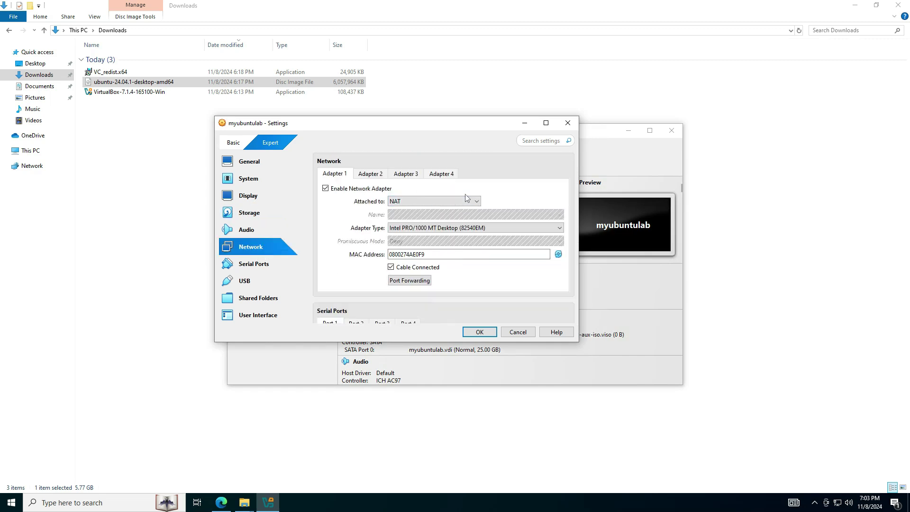
pyautogui.click(434, 203)
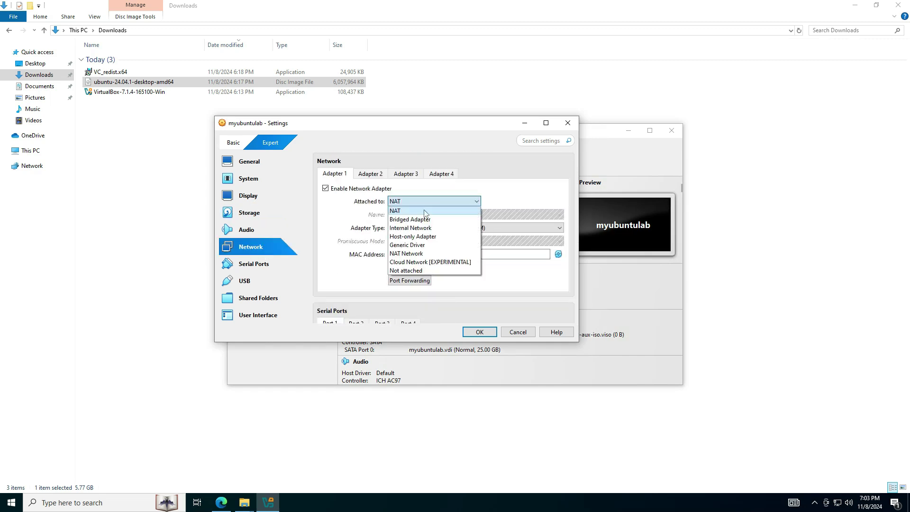
pyautogui.click(412, 218)
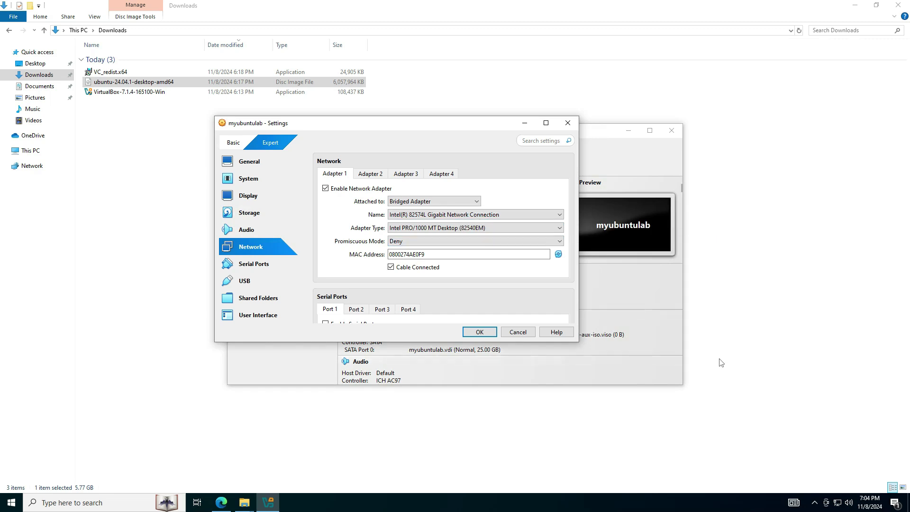
pyautogui.rightClick(836, 501)
# Step: Check in Windows network settings that Ethernet0 is the Intel 82574L adapter, then minimize those windows
pyautogui.click(830, 488)
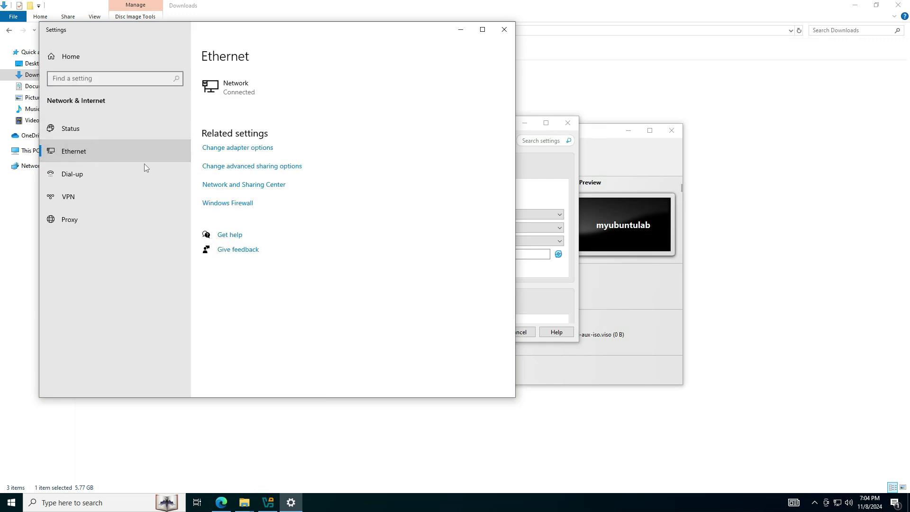
pyautogui.click(243, 148)
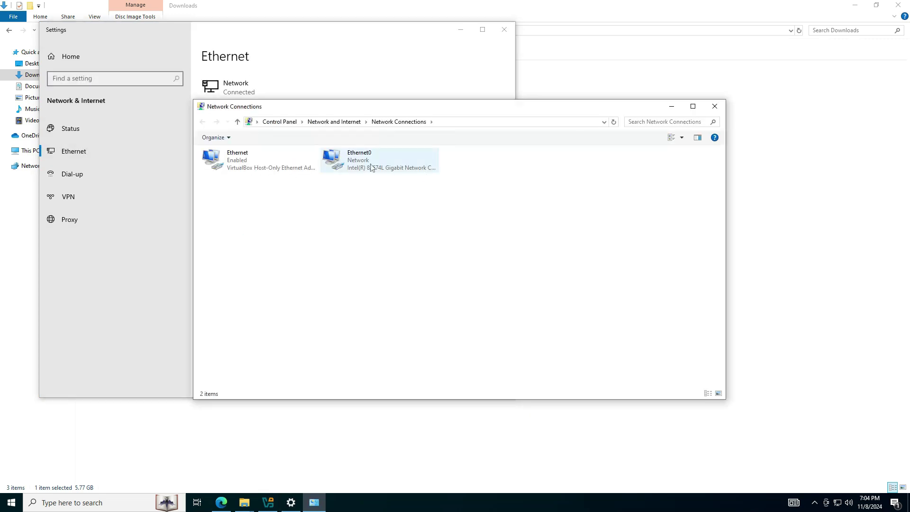
pyautogui.click(340, 163)
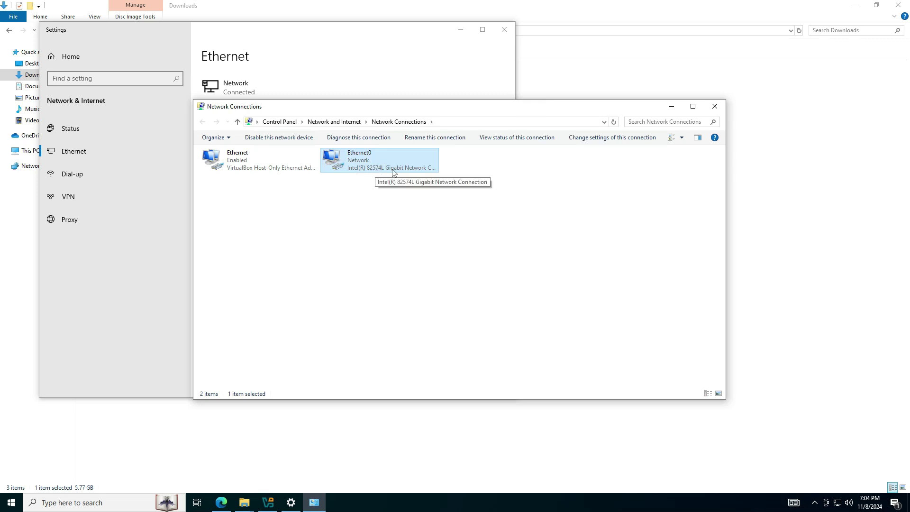
pyautogui.click(671, 106)
pyautogui.click(459, 32)
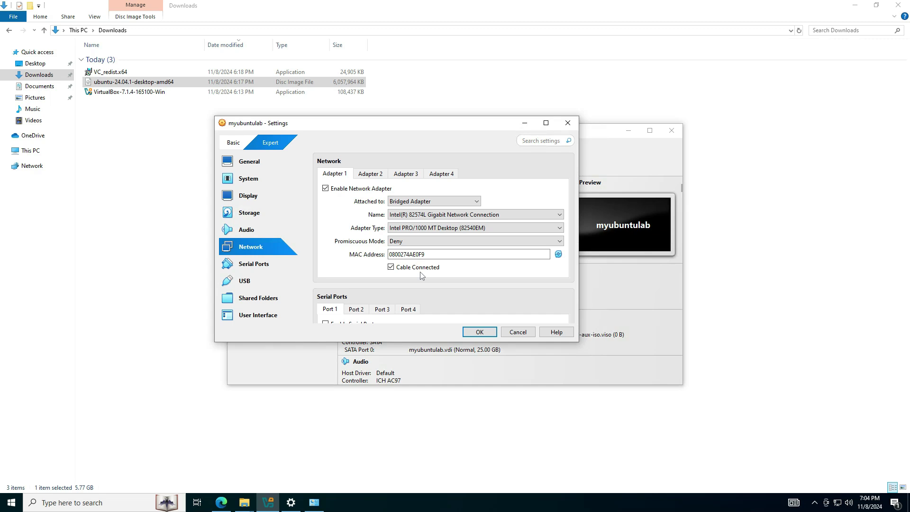
# Step: Review Serial Ports, USB, Shared Folders and User Interface settings, then save with OK
pyautogui.click(262, 266)
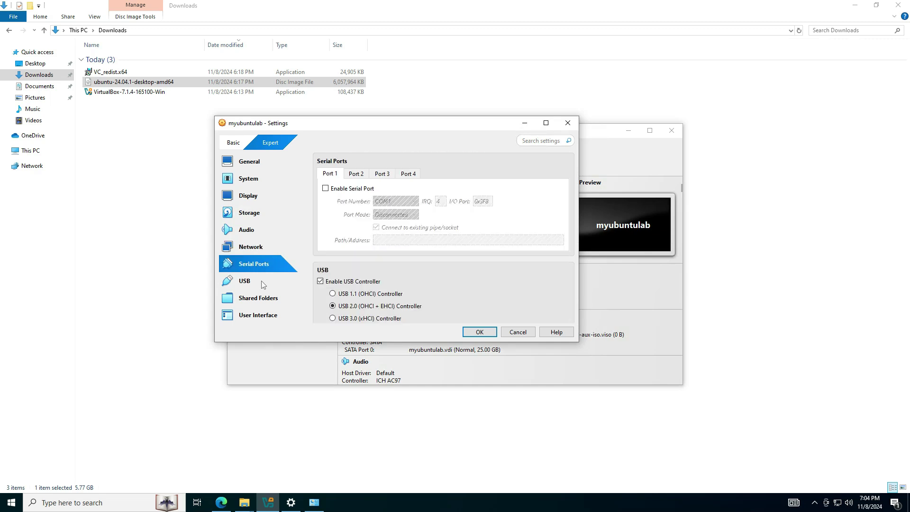
pyautogui.click(263, 283)
pyautogui.click(263, 298)
pyautogui.click(263, 312)
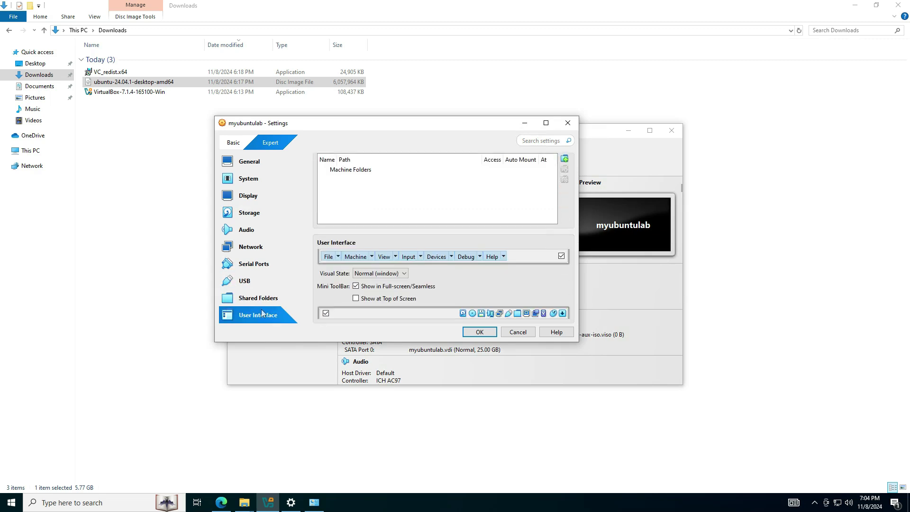
pyautogui.click(521, 330)
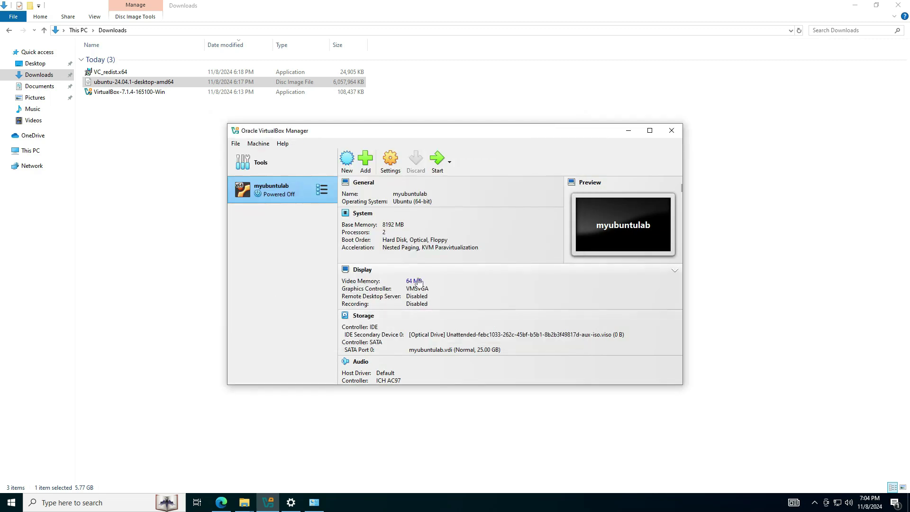
# Step: Start myubuntulab with Start > Normal Start from its context menu
pyautogui.rightClick(293, 195)
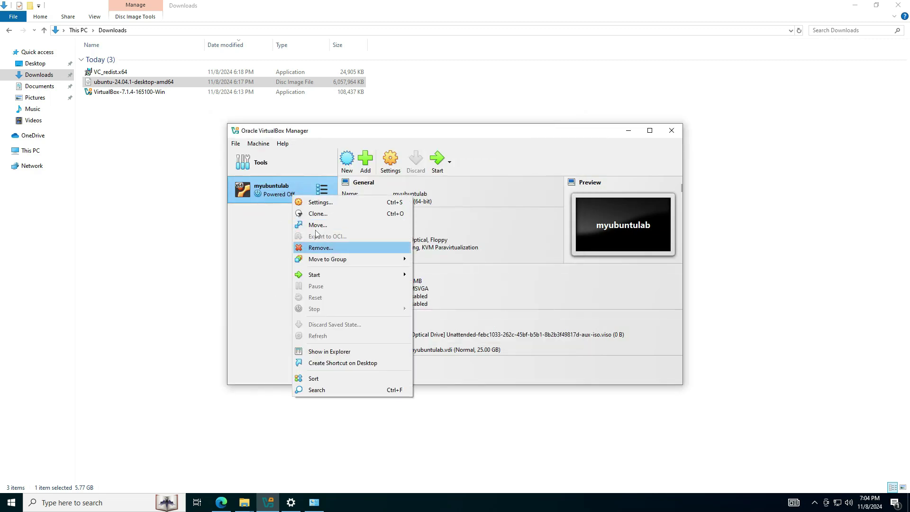
pyautogui.rightClick(276, 195)
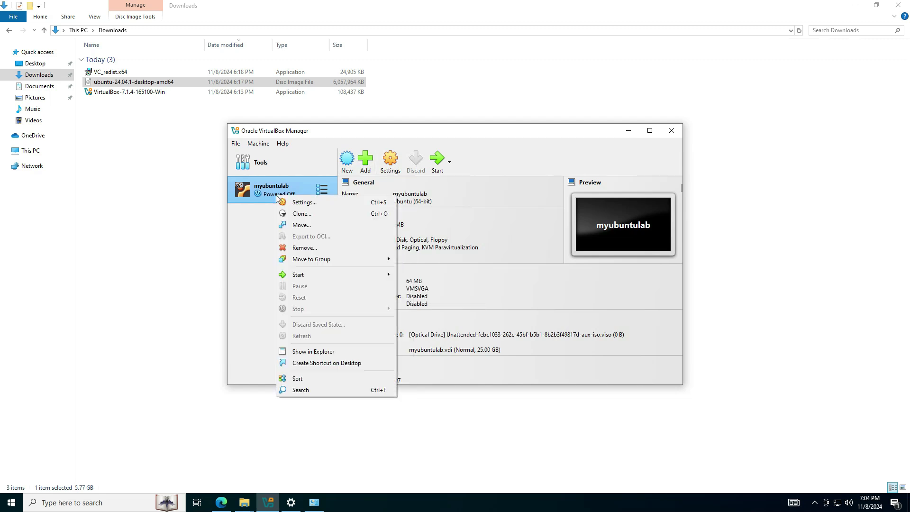
pyautogui.rightClick(276, 195)
pyautogui.rightClick(272, 191)
pyautogui.moveTo(303, 269)
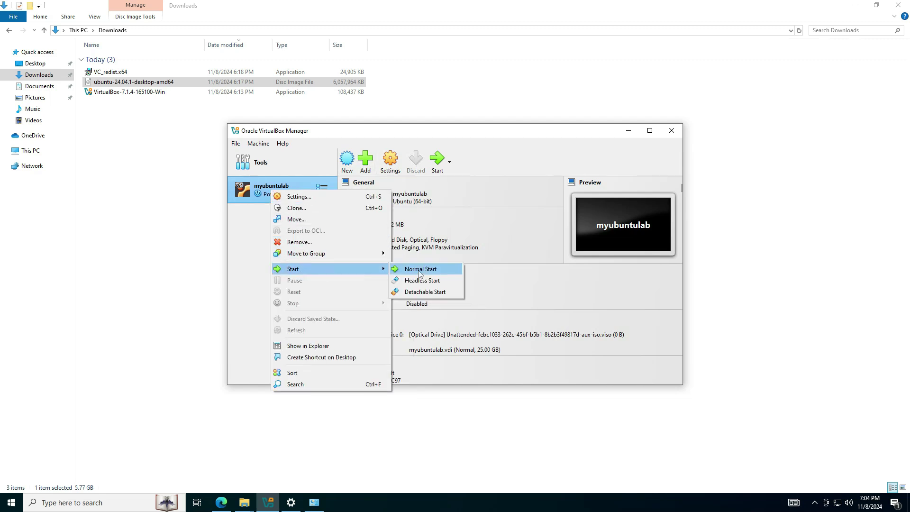
pyautogui.click(419, 270)
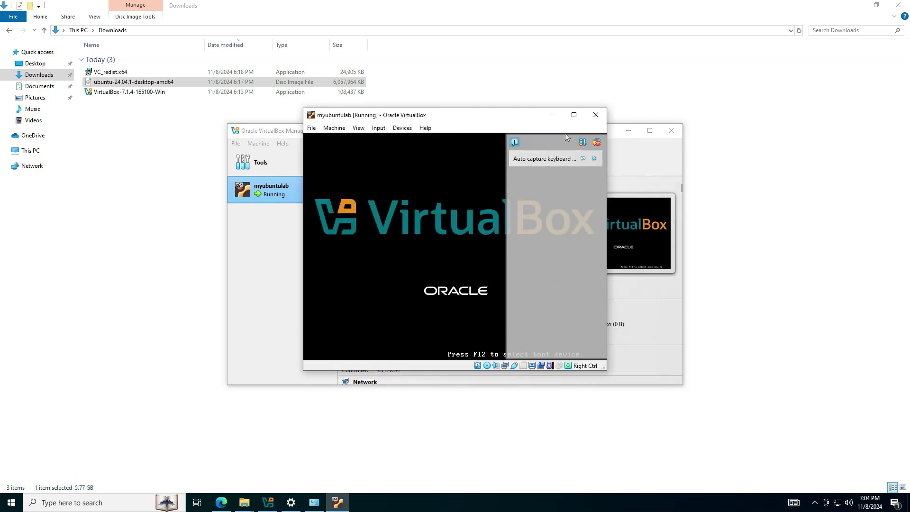
# Step: Maximize the VM window, give it input focus, and cancel the capture notice while Ubuntu installs
pyautogui.click(612, 115)
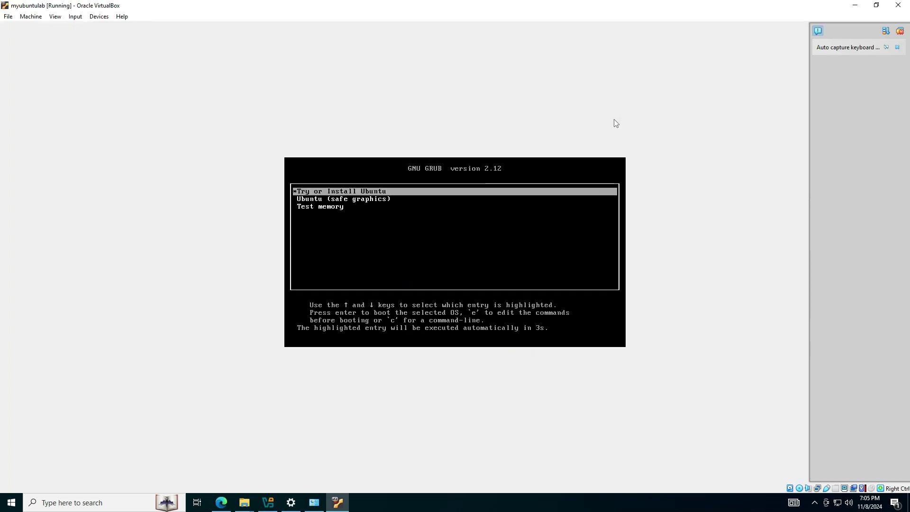
pyautogui.click(372, 194)
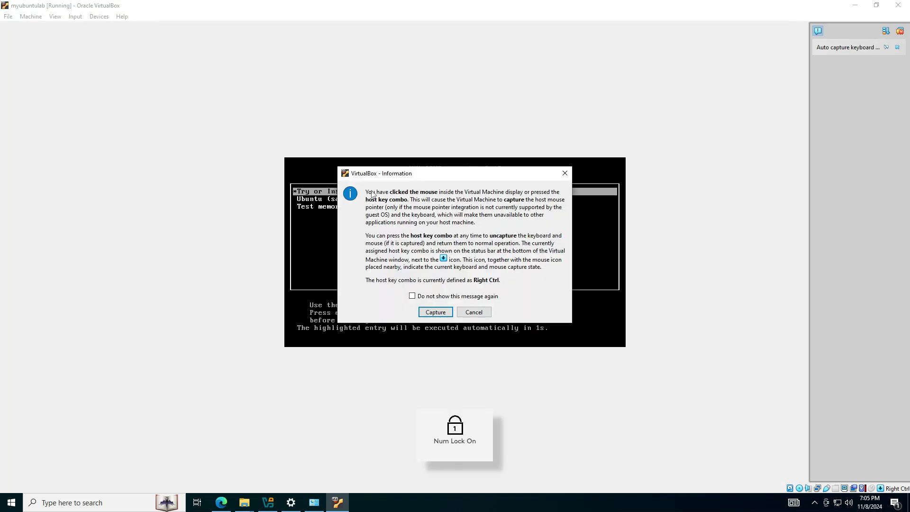
pyautogui.click(478, 312)
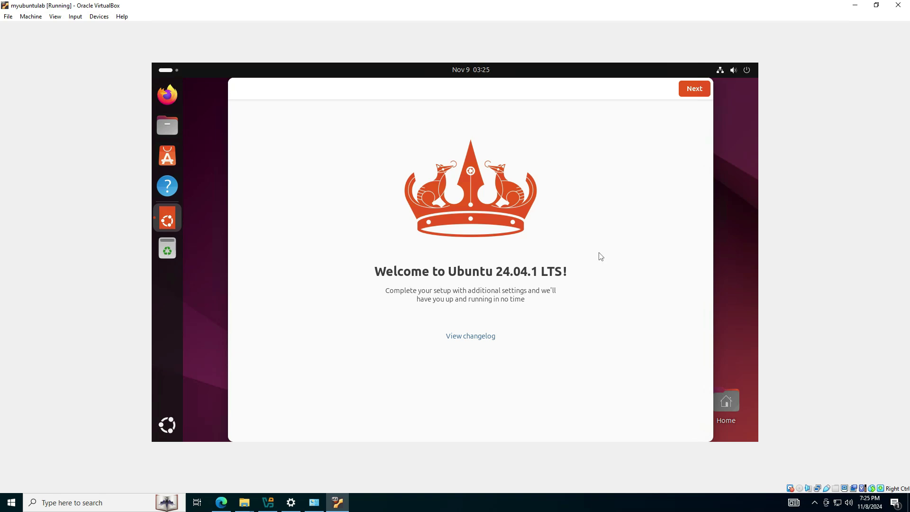
# Step: Go through Ubuntu's welcome wizard, skipping Ubuntu Pro and declining data sharing, then Finish
pyautogui.click(696, 92)
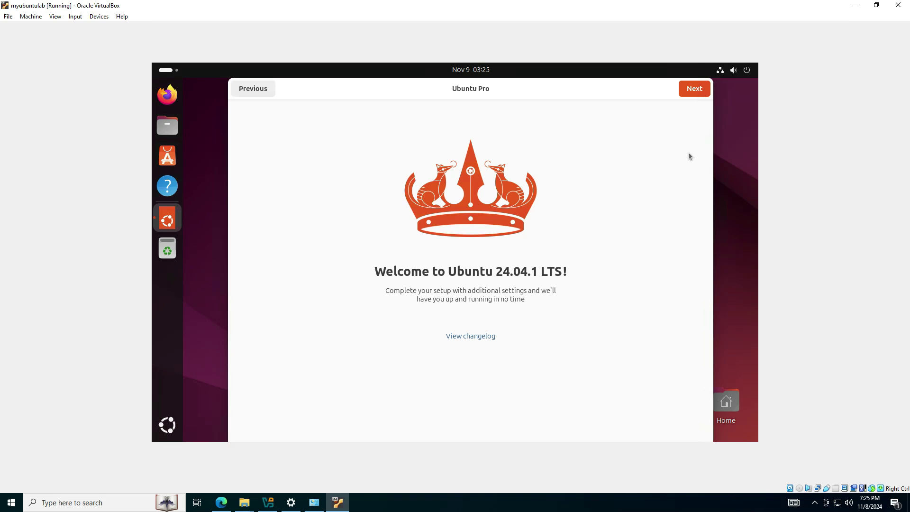
pyautogui.click(694, 90)
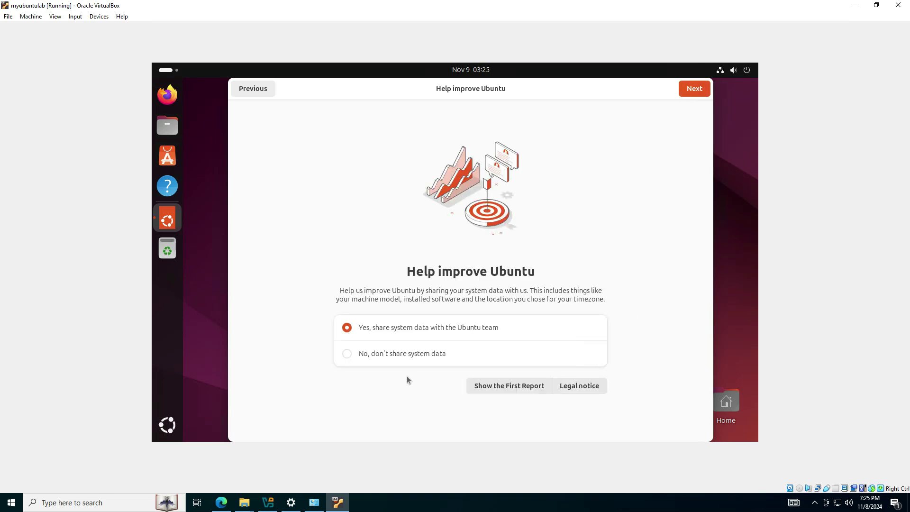
pyautogui.click(402, 355)
pyautogui.click(703, 90)
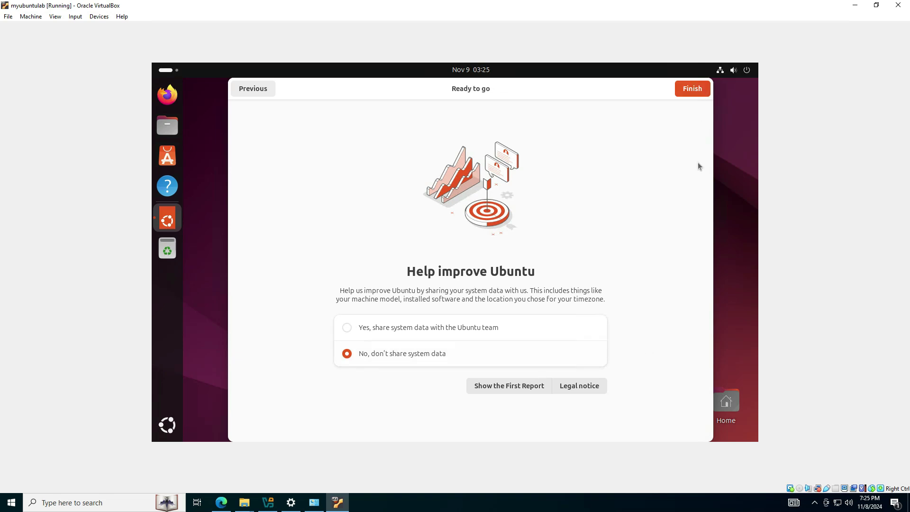
pyautogui.click(696, 90)
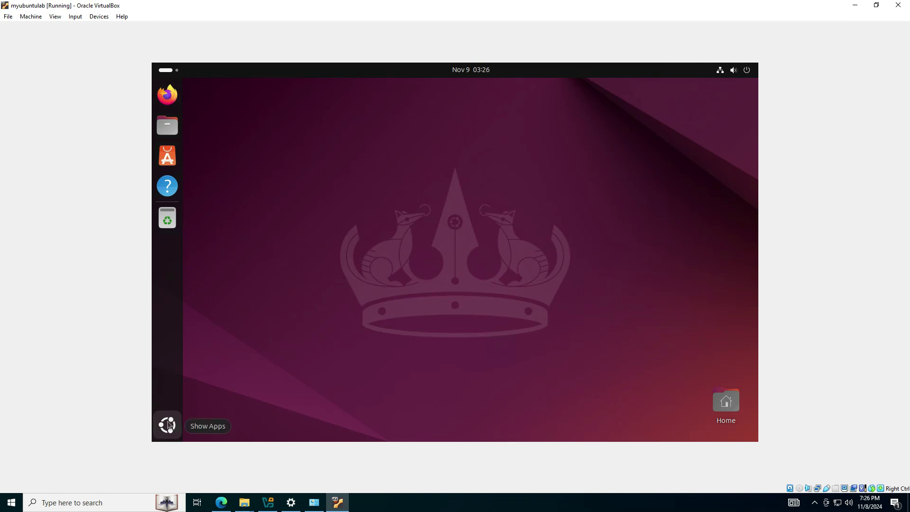
# Step: Launch Terminal from Show Apps, reposition it and enlarge its text
pyautogui.click(169, 429)
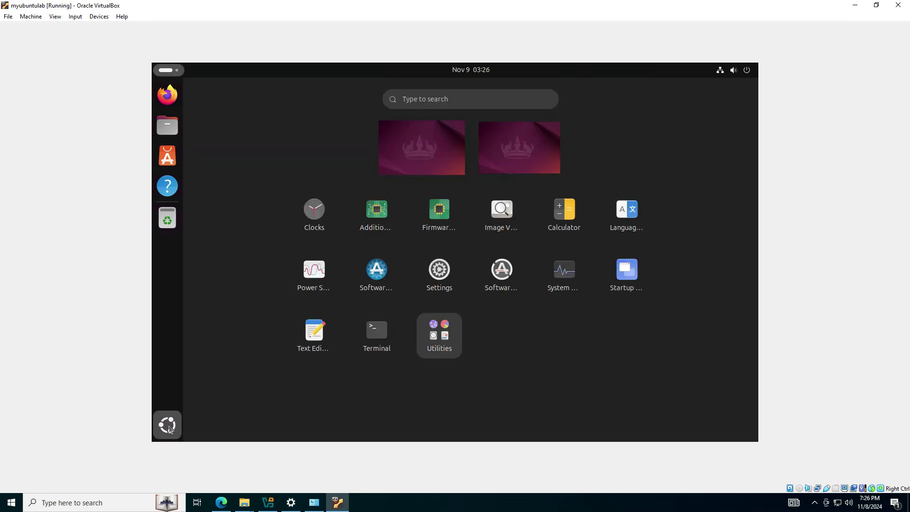
pyautogui.click(379, 332)
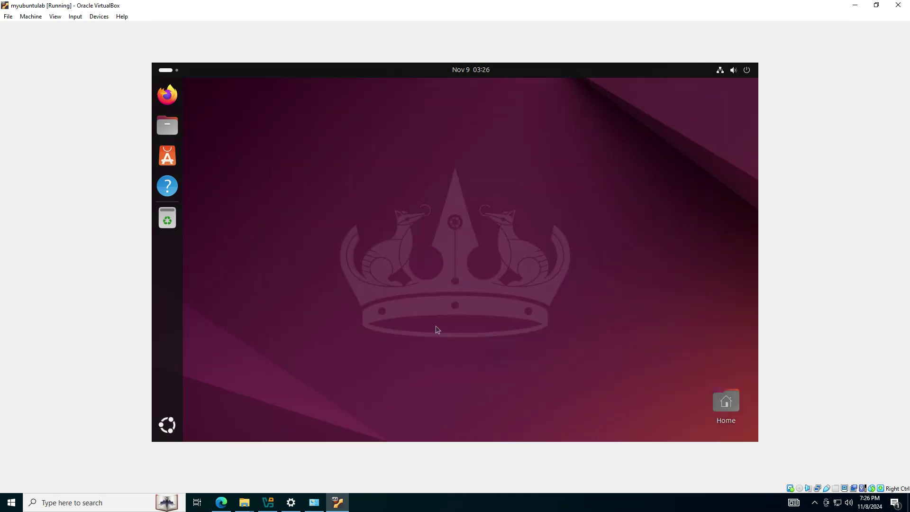
pyautogui.moveTo(423, 90); pyautogui.dragTo(485, 116)
pyautogui.click(560, 116)
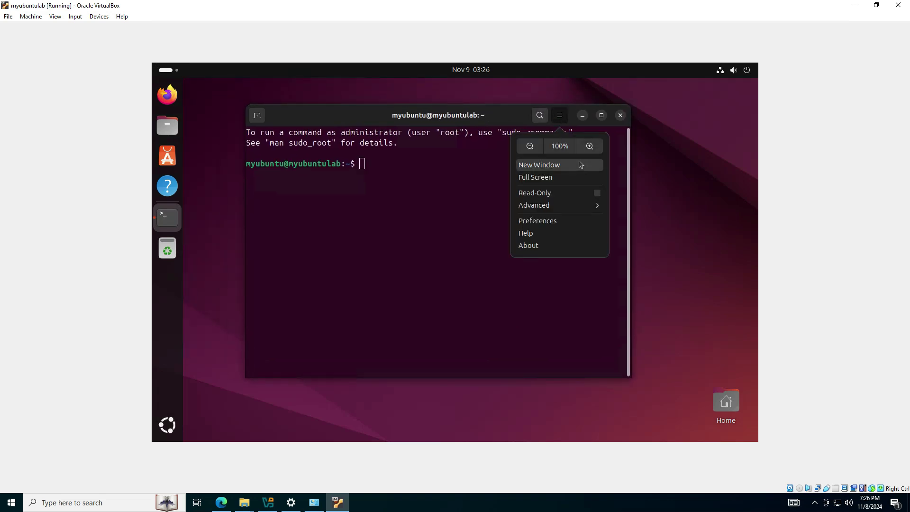
pyautogui.click(590, 146)
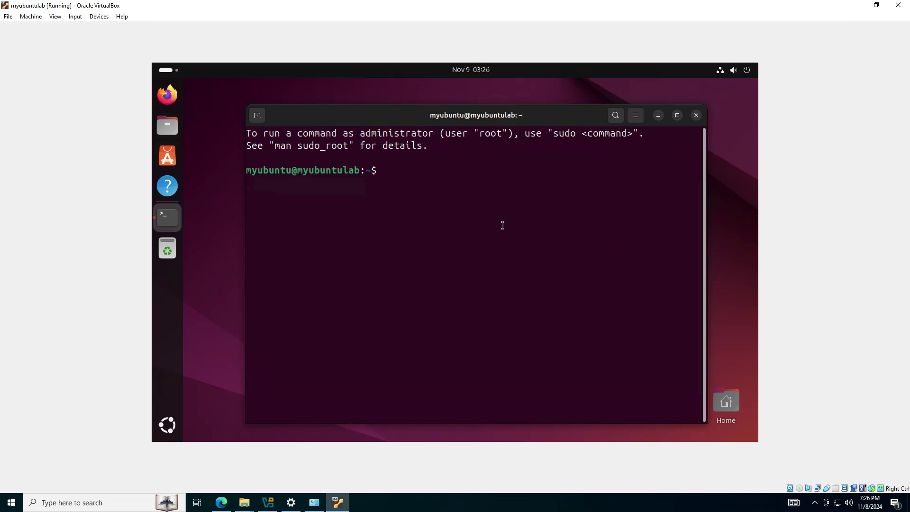
# Step: Run cat /etc/os-release and highlight the PRETTY_NAME, VERSION_ID and VERSION lines
pyautogui.write('cat /etc/os')
pyautogui.press('Tab')
pyautogui.press('Return')
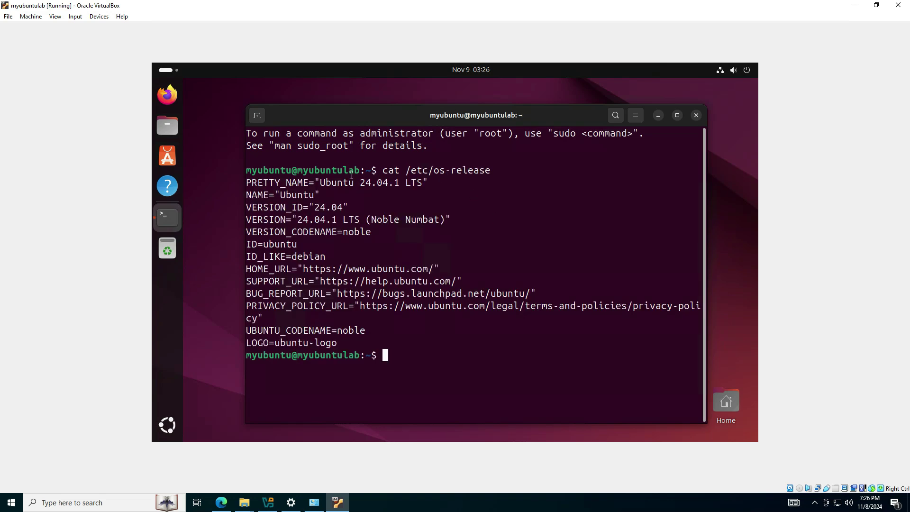
pyautogui.moveTo(319, 185); pyautogui.dragTo(423, 184)
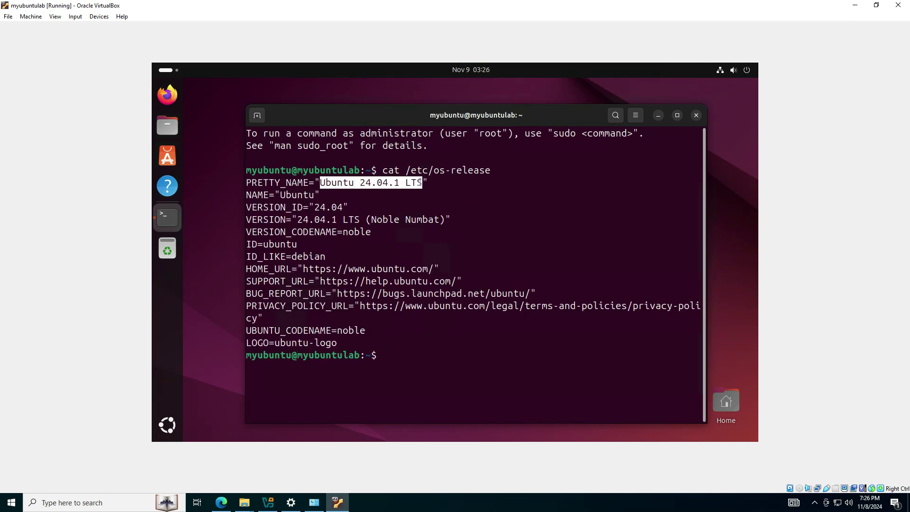
pyautogui.moveTo(303, 207); pyautogui.dragTo(375, 208)
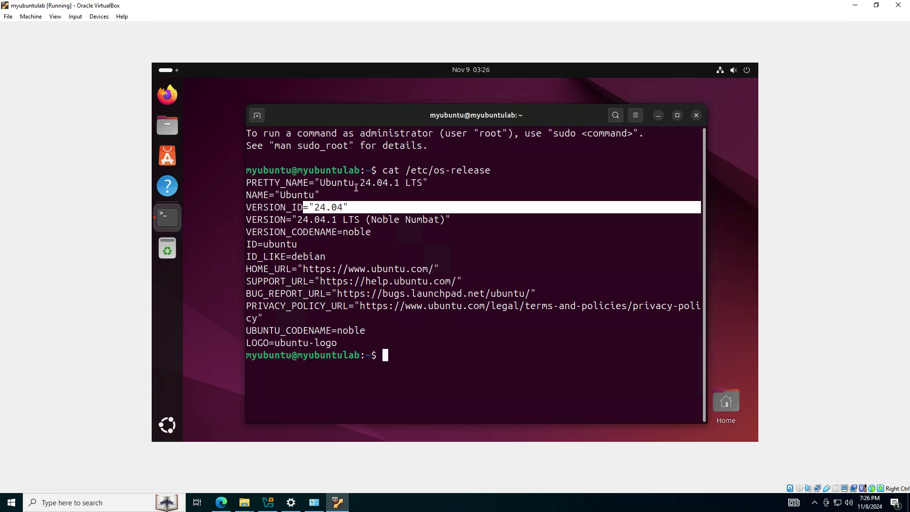
pyautogui.moveTo(297, 219); pyautogui.dragTo(364, 219)
pyautogui.moveTo(320, 281); pyautogui.dragTo(367, 296)
pyautogui.click(347, 314)
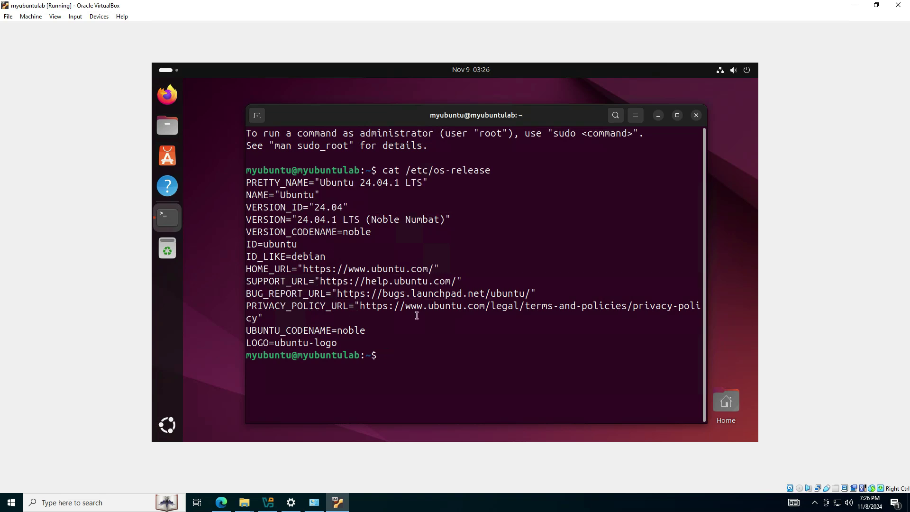
# Step: Run nmcli and highlight enp0s3's IPv4 address 192.168.1.15 in the output
pyautogui.write('nc')
pyautogui.write('cli')
pyautogui.press('Return')
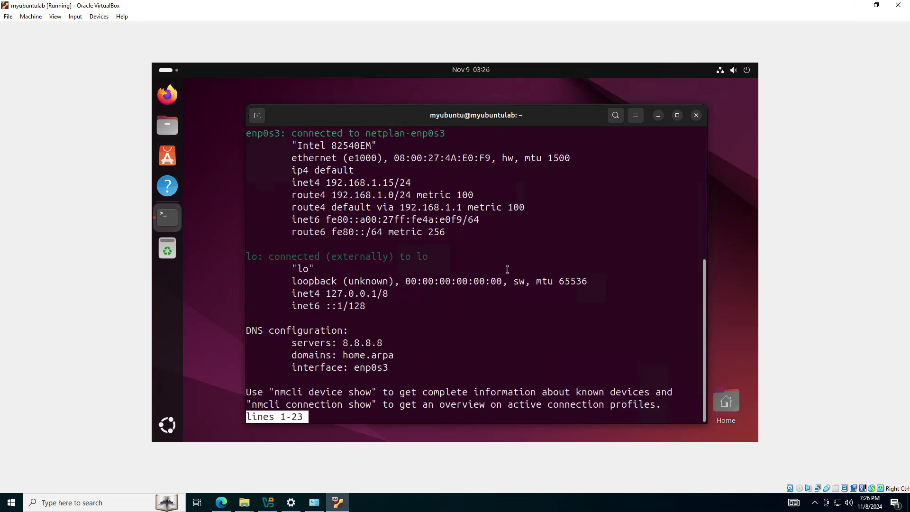
pyautogui.press('space')
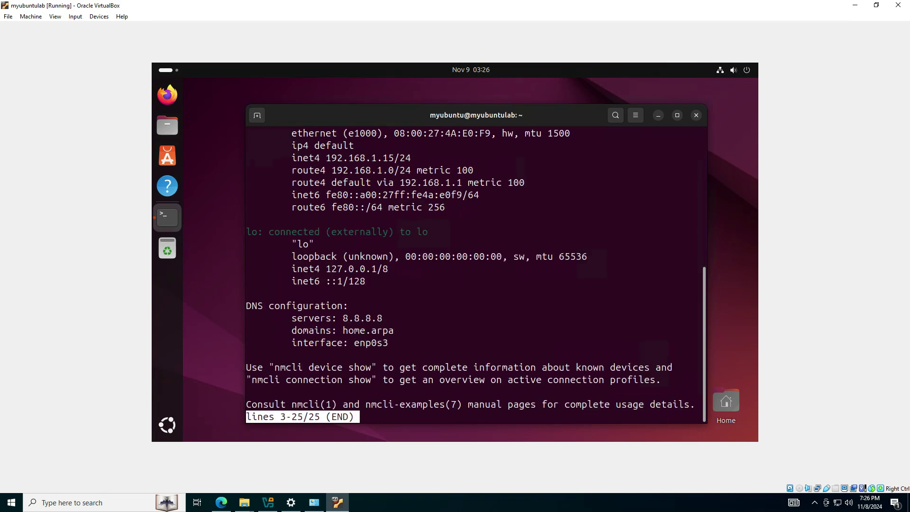
pyautogui.scroll(3, 432, 263)
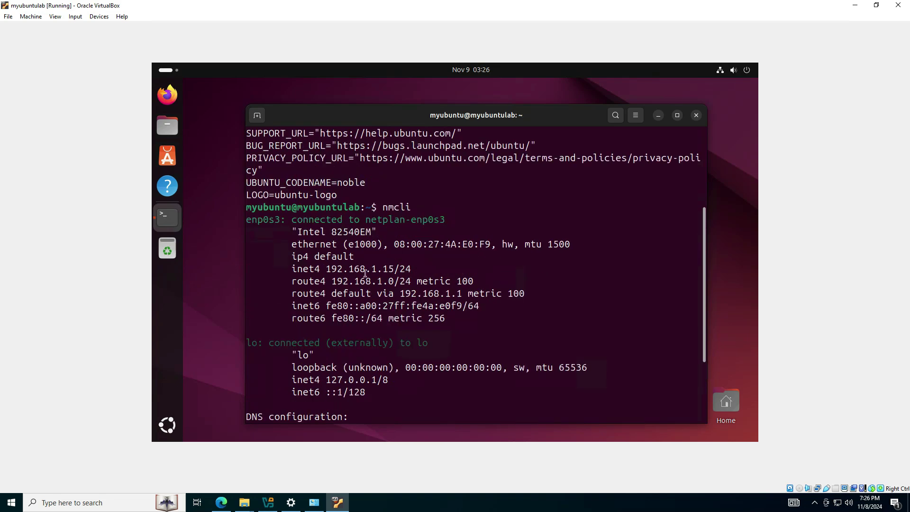
pyautogui.moveTo(327, 268); pyautogui.dragTo(394, 270)
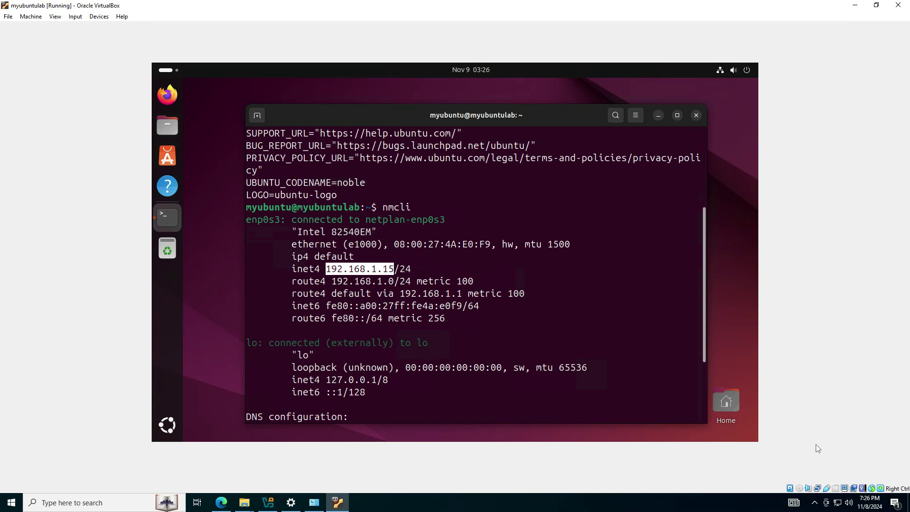
pyautogui.rightClick(825, 501)
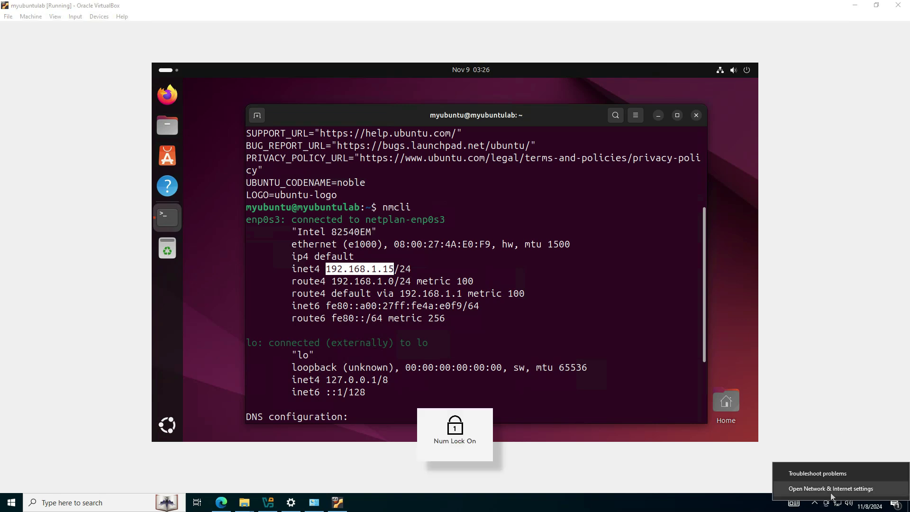
pyautogui.click(834, 489)
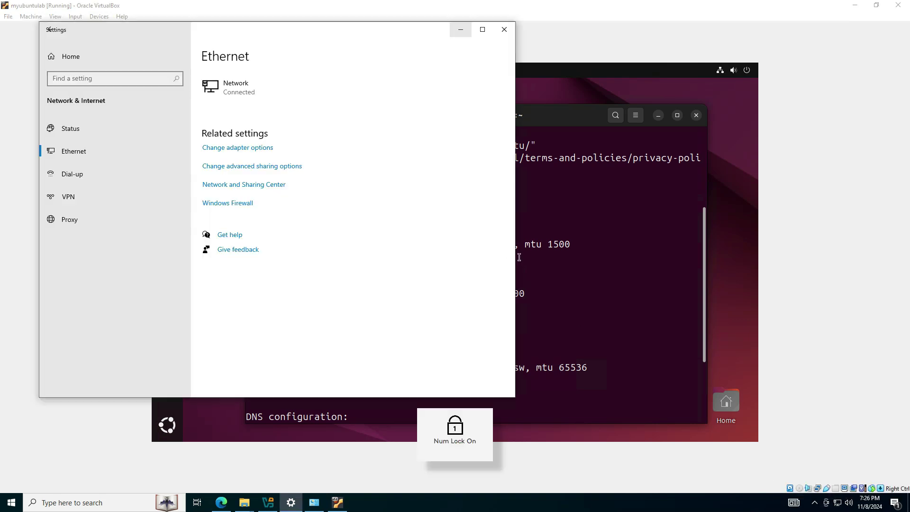
pyautogui.click(98, 154)
pyautogui.click(224, 150)
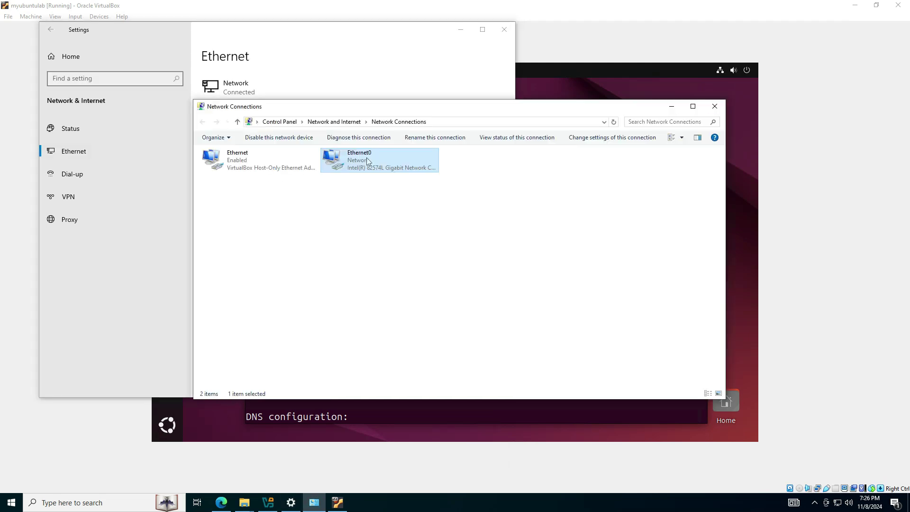
pyautogui.rightClick(392, 172)
pyautogui.click(422, 251)
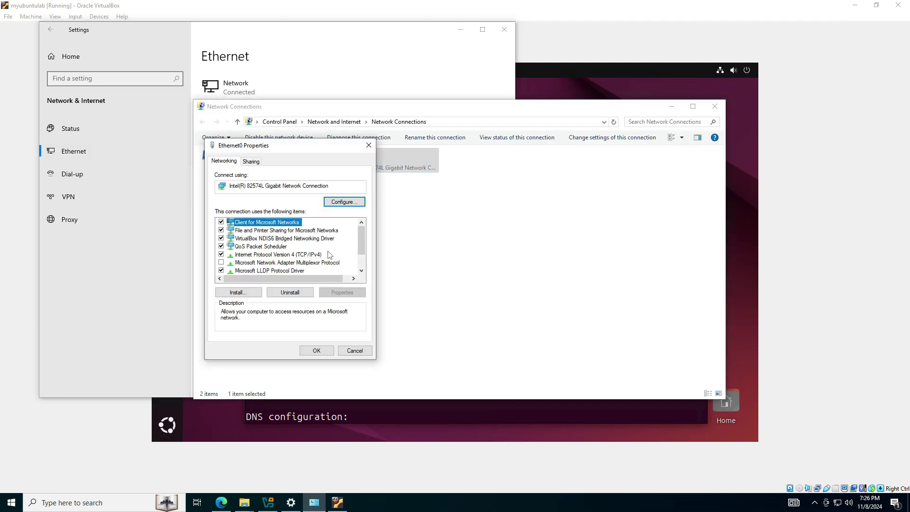
pyautogui.doubleClick(312, 255)
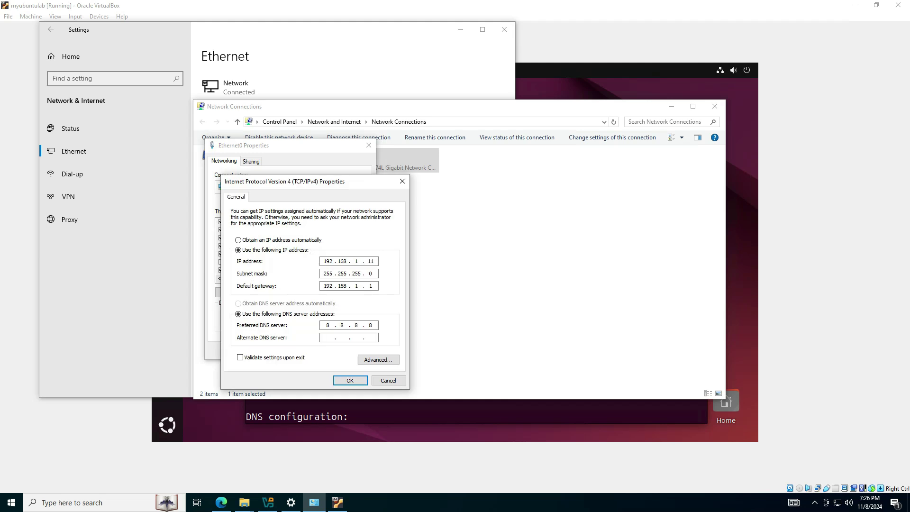
pyautogui.click(384, 381)
pyautogui.click(354, 351)
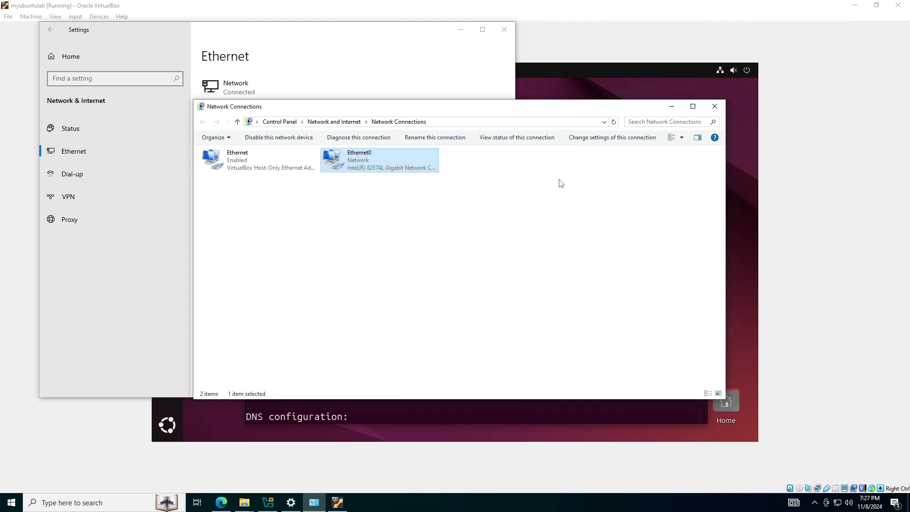
pyautogui.click(714, 106)
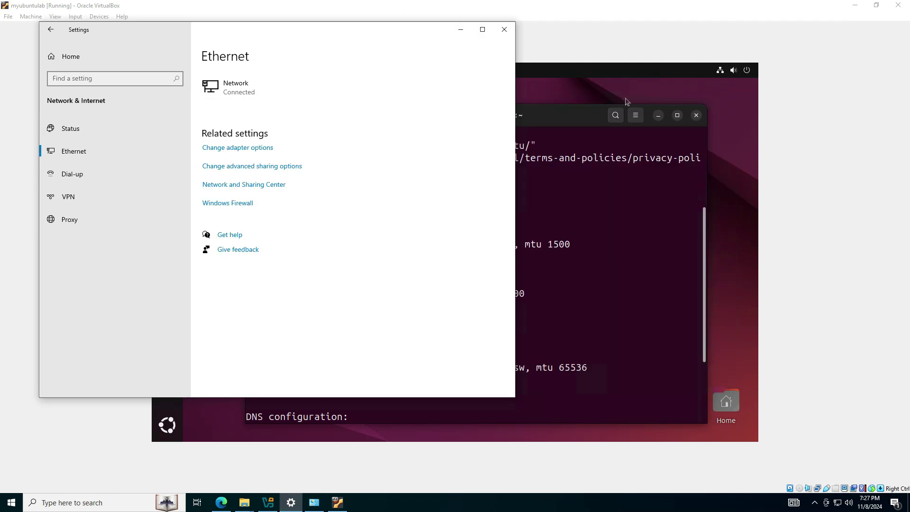
pyautogui.click(460, 29)
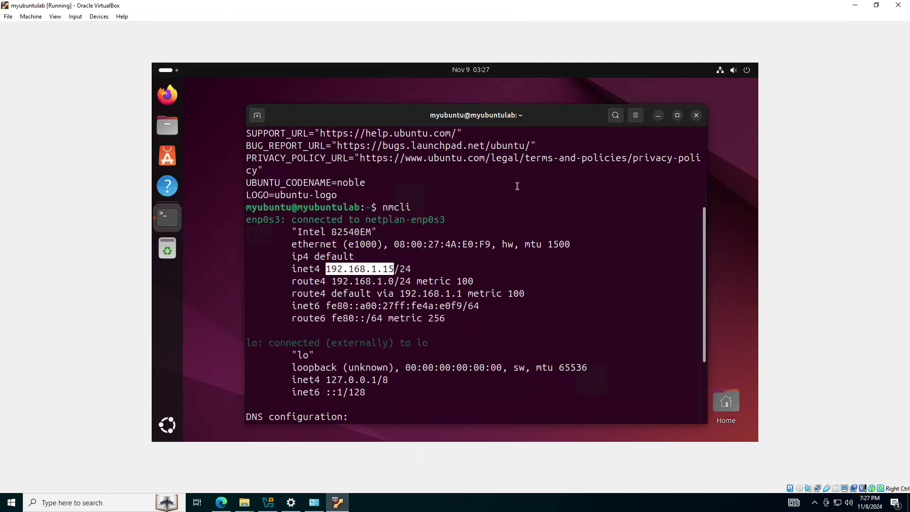
# Step: Page to the end of the nmcli network output and quit back to the shell prompt
pyautogui.click(517, 233)
pyautogui.press('space')
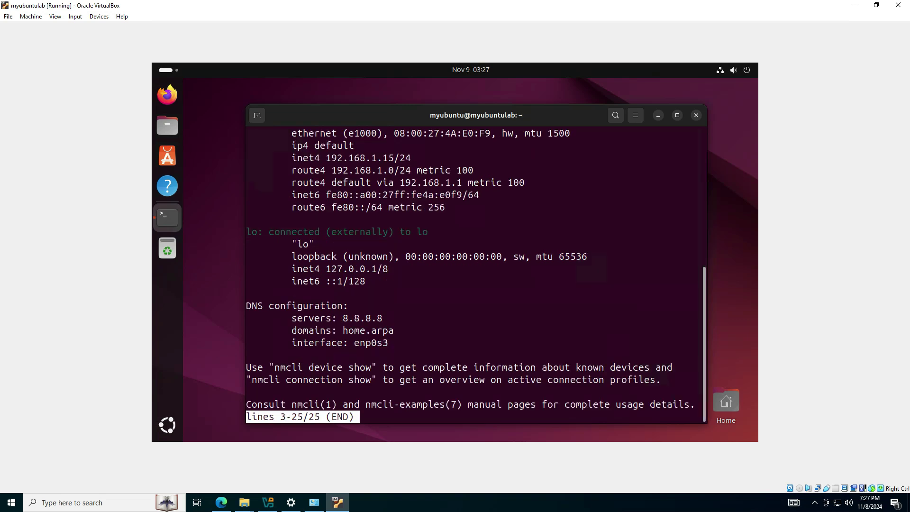
pyautogui.press('q')
pyautogui.press('Return')
pyautogui.press('Return')
pyautogui.press('Return')
pyautogui.press('Return')
pyautogui.press('Return')
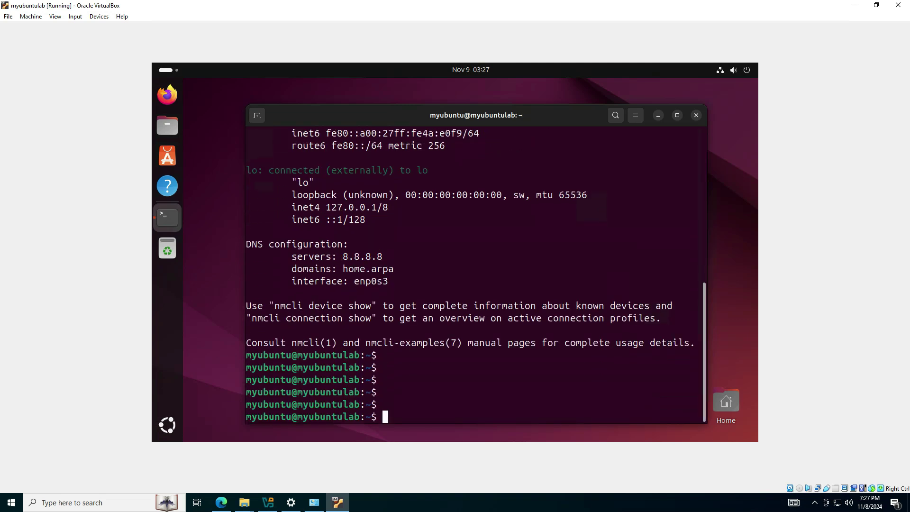
# Step: Run apt list --installed to show all packages, then start Firefox from the Ubuntu dock
pyautogui.write('apt list --installed')
pyautogui.press('Return')
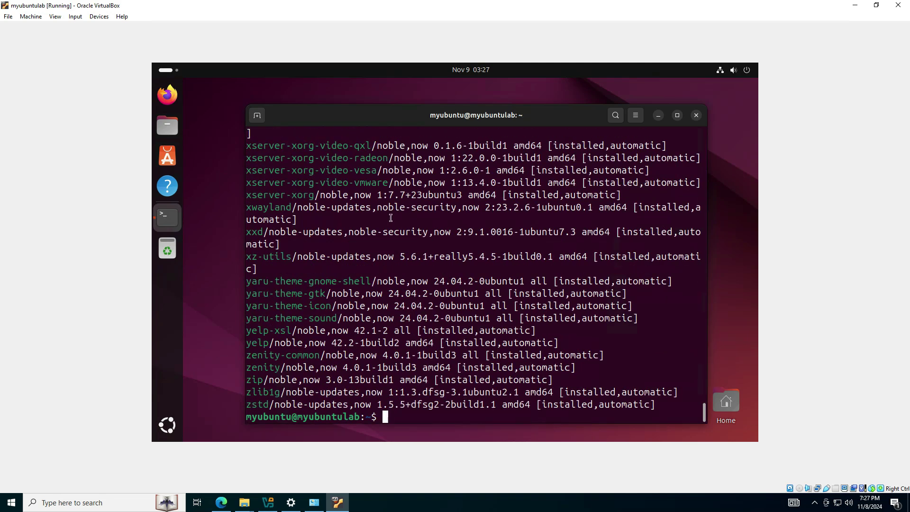
pyautogui.moveTo(379, 218); pyautogui.dragTo(386, 318)
pyautogui.click(439, 281)
pyautogui.click(167, 95)
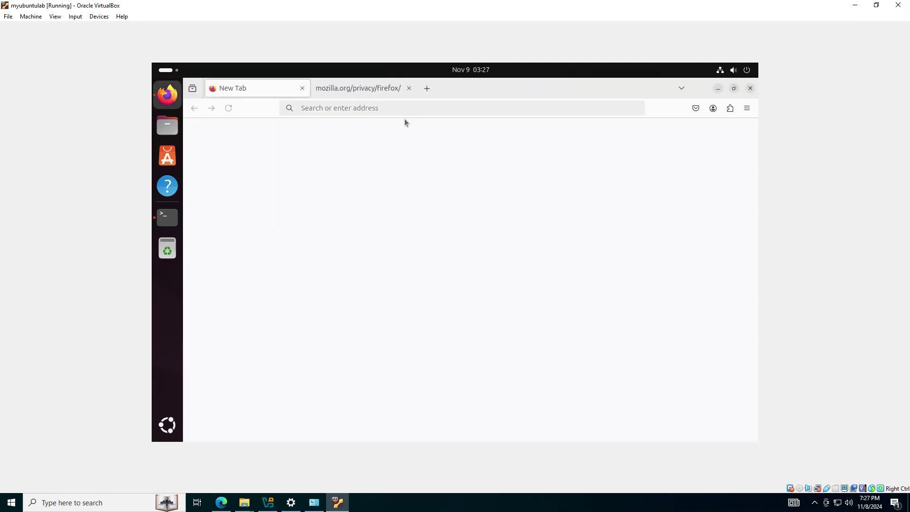
# Step: Open google.com in the guest's Firefox, then minimize Firefox to reveal the package-list terminal
pyautogui.click(335, 109)
pyautogui.write('google.com')
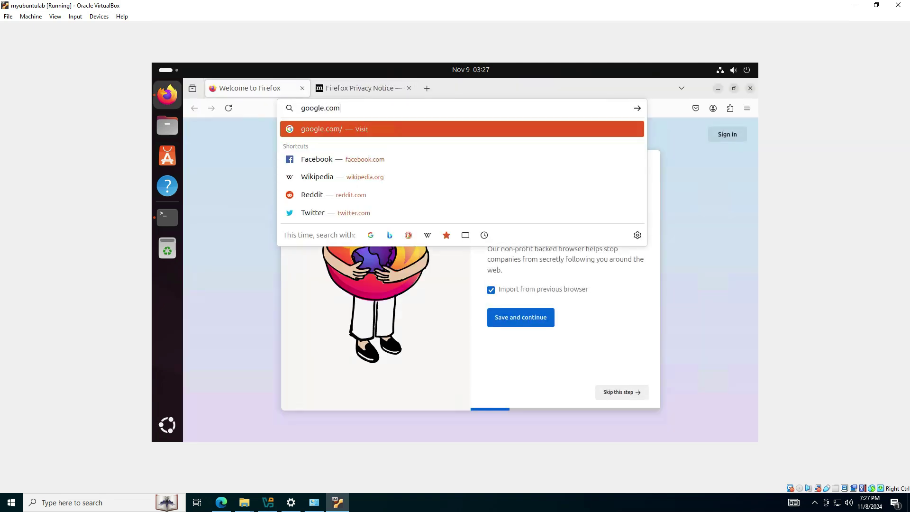
pyautogui.press('Return')
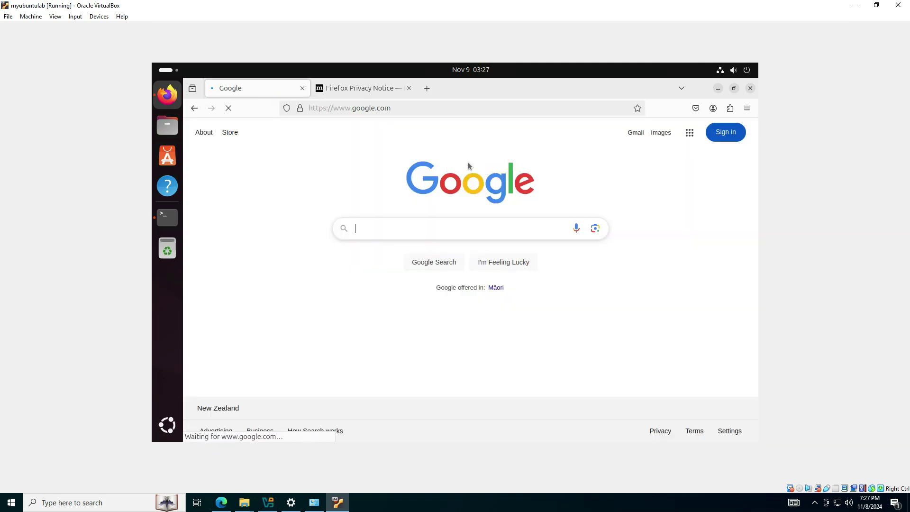
pyautogui.click(717, 89)
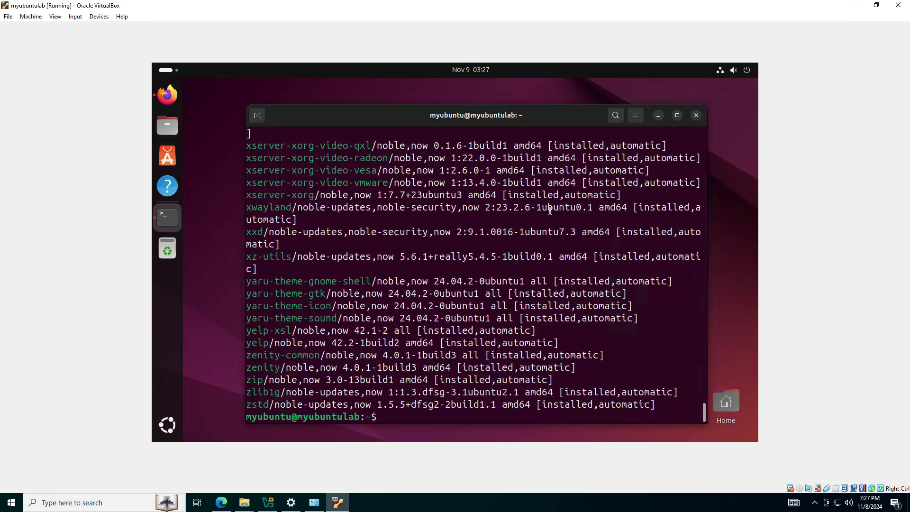